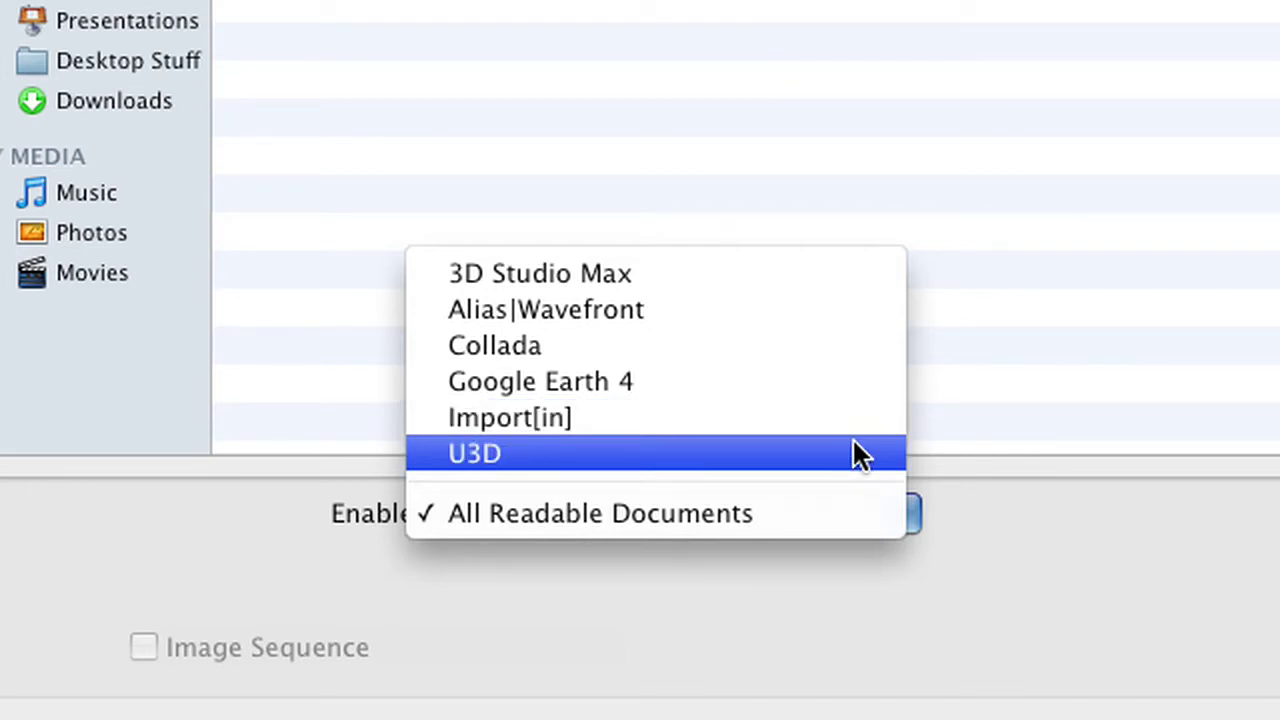
- Import the Beetle.obj model from the Beetle folder in 3D models as a new 3D layer
click(851, 22)
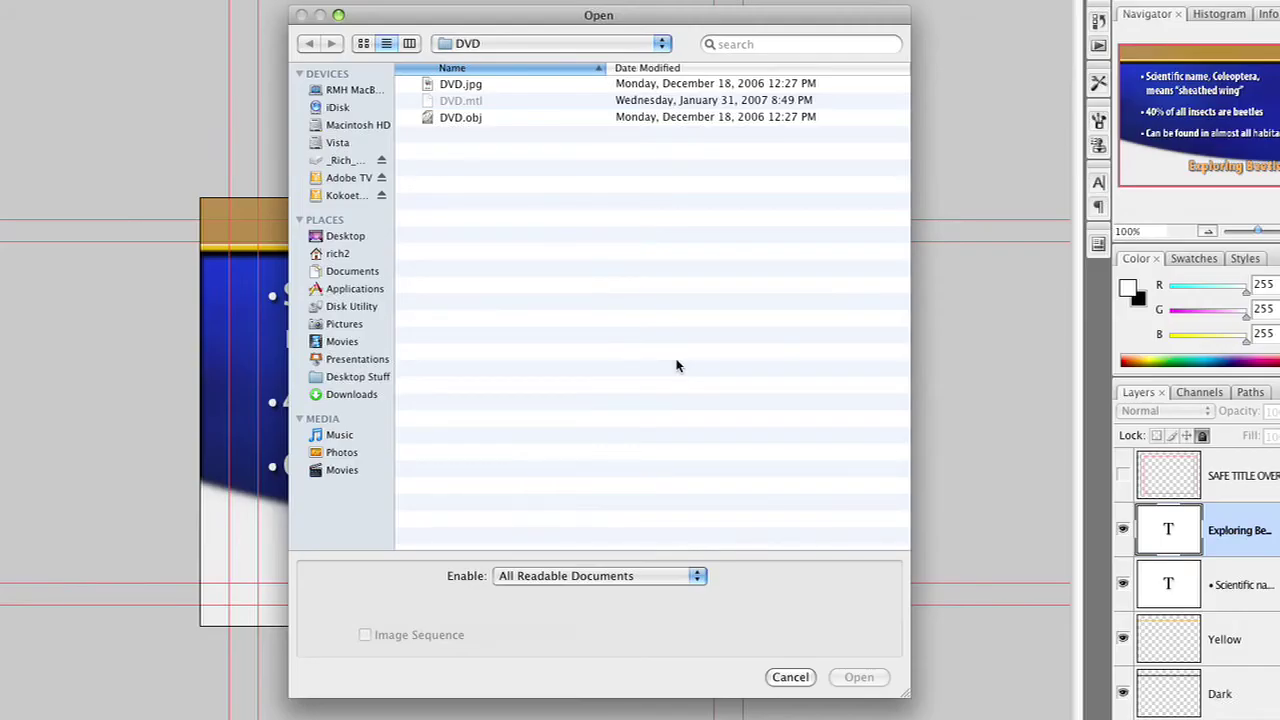
key(super+Up)
click(573, 45)
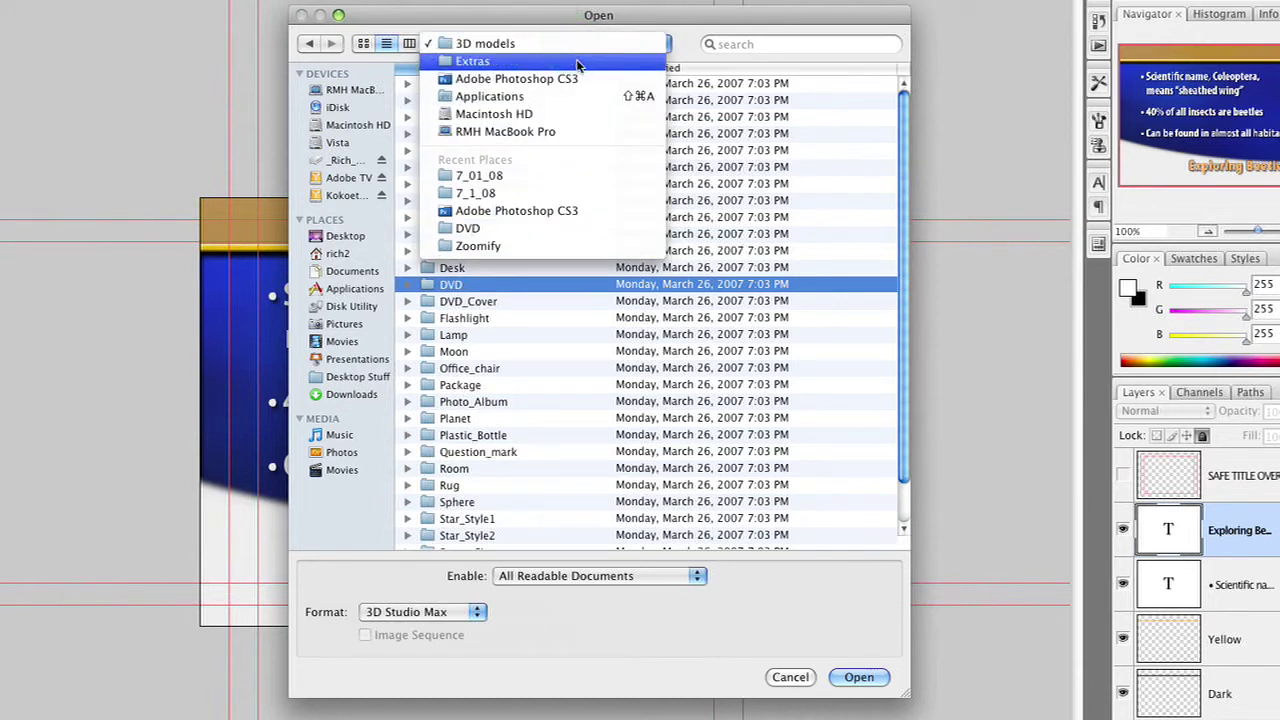
click(698, 54)
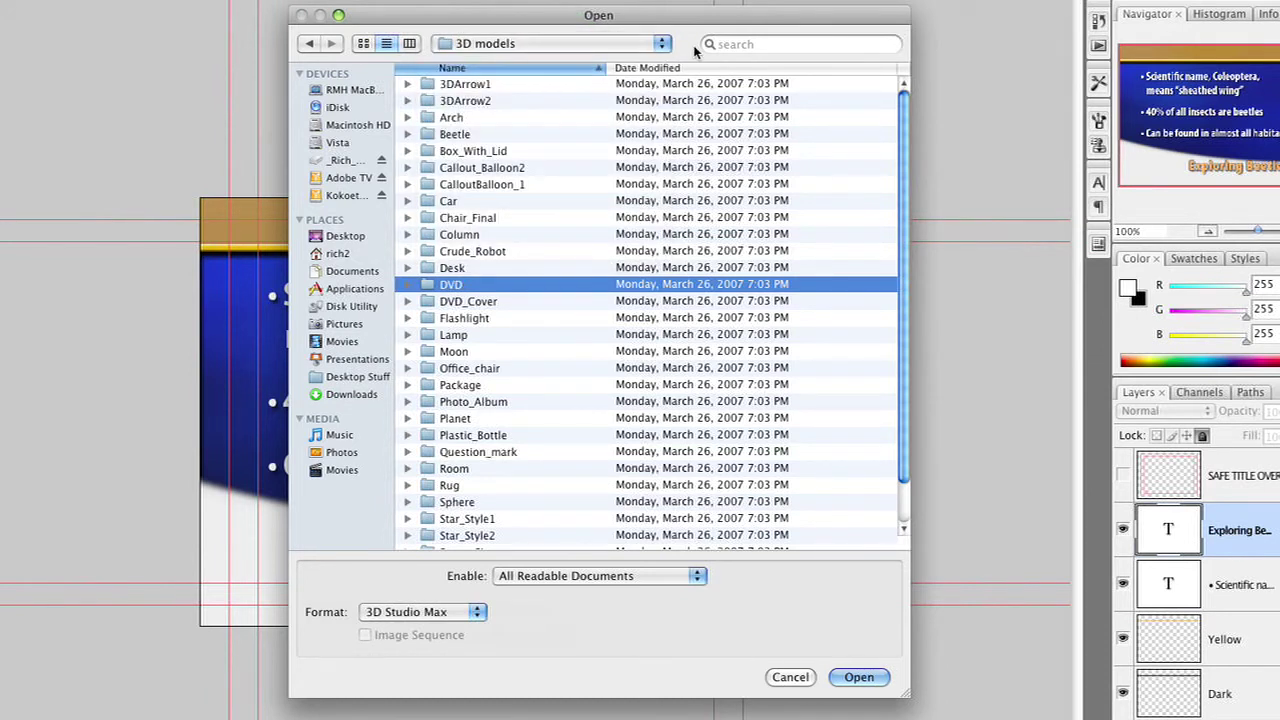
double_click(462, 134)
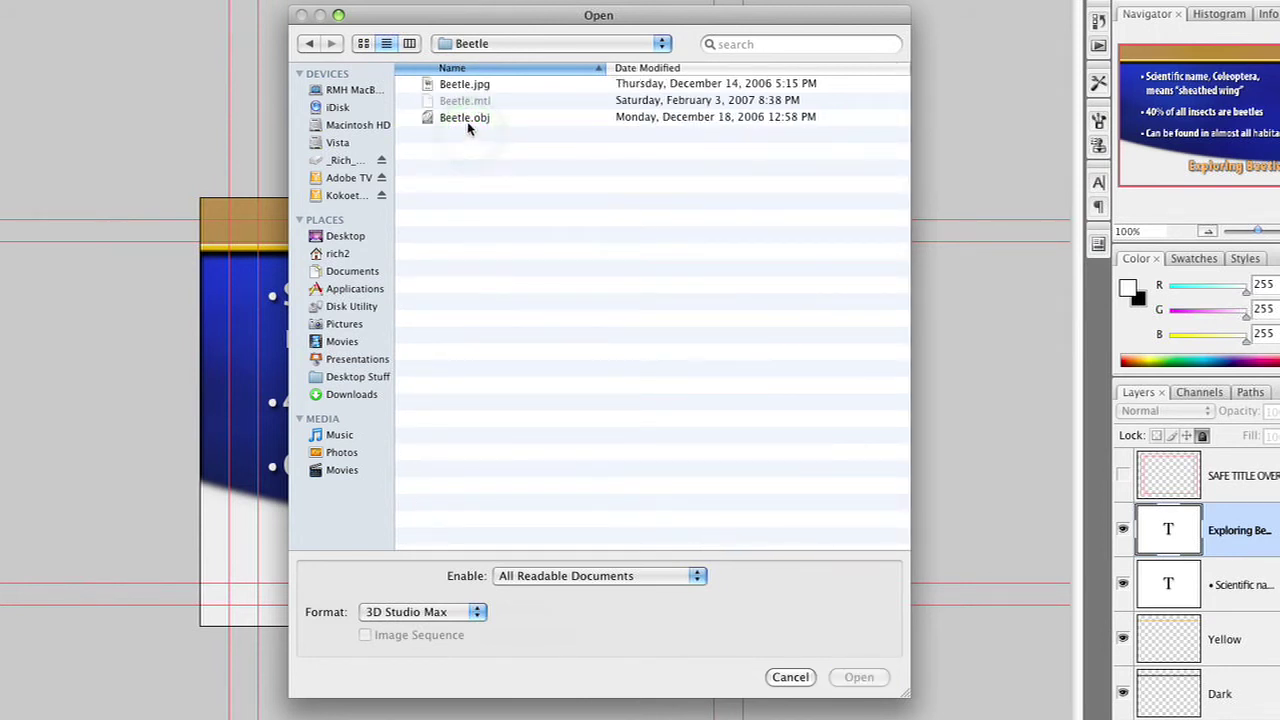
click(466, 121)
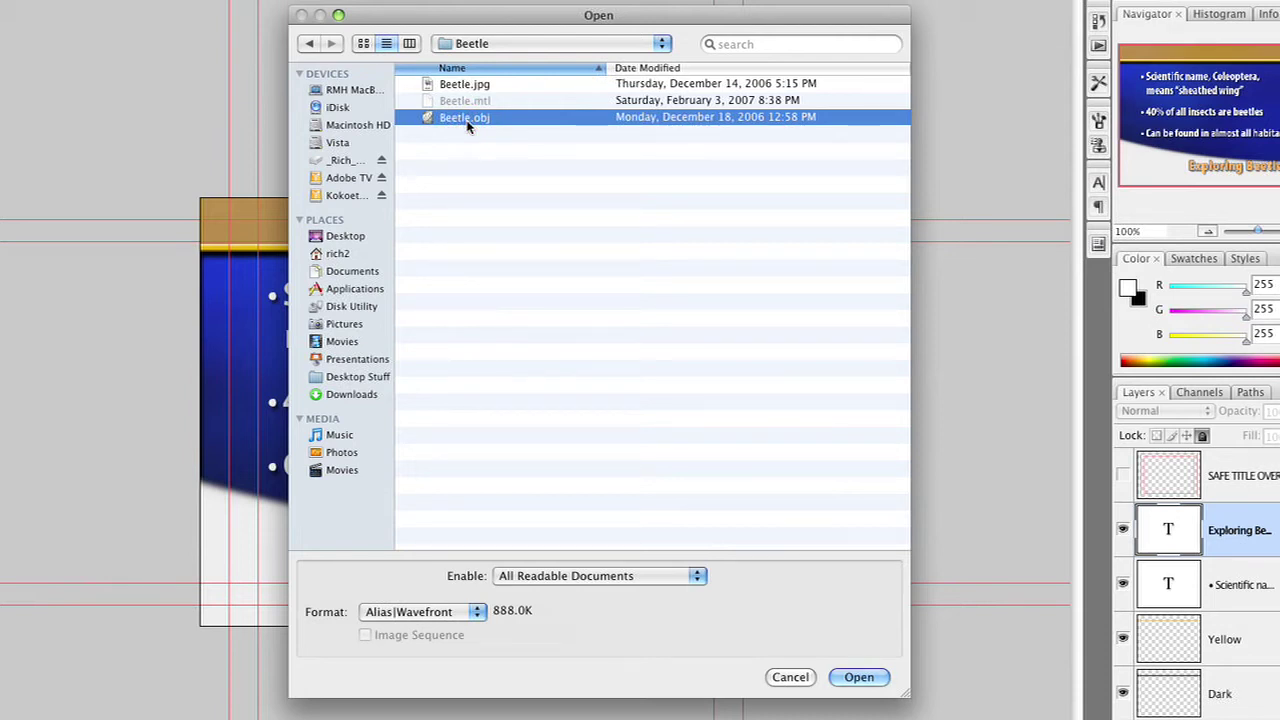
key(Return)
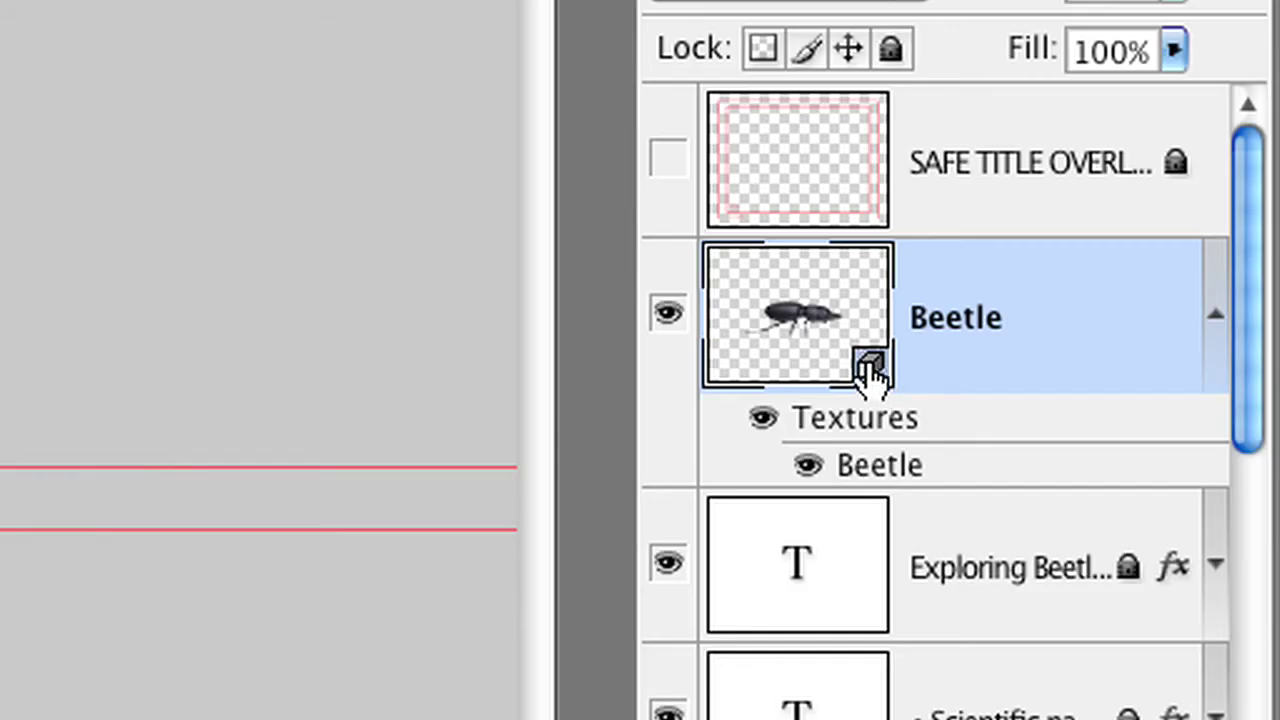
- Start transforming the Beetle layer's 3D model and rotate it to show the beetle's back at an angle
double_click(870, 368)
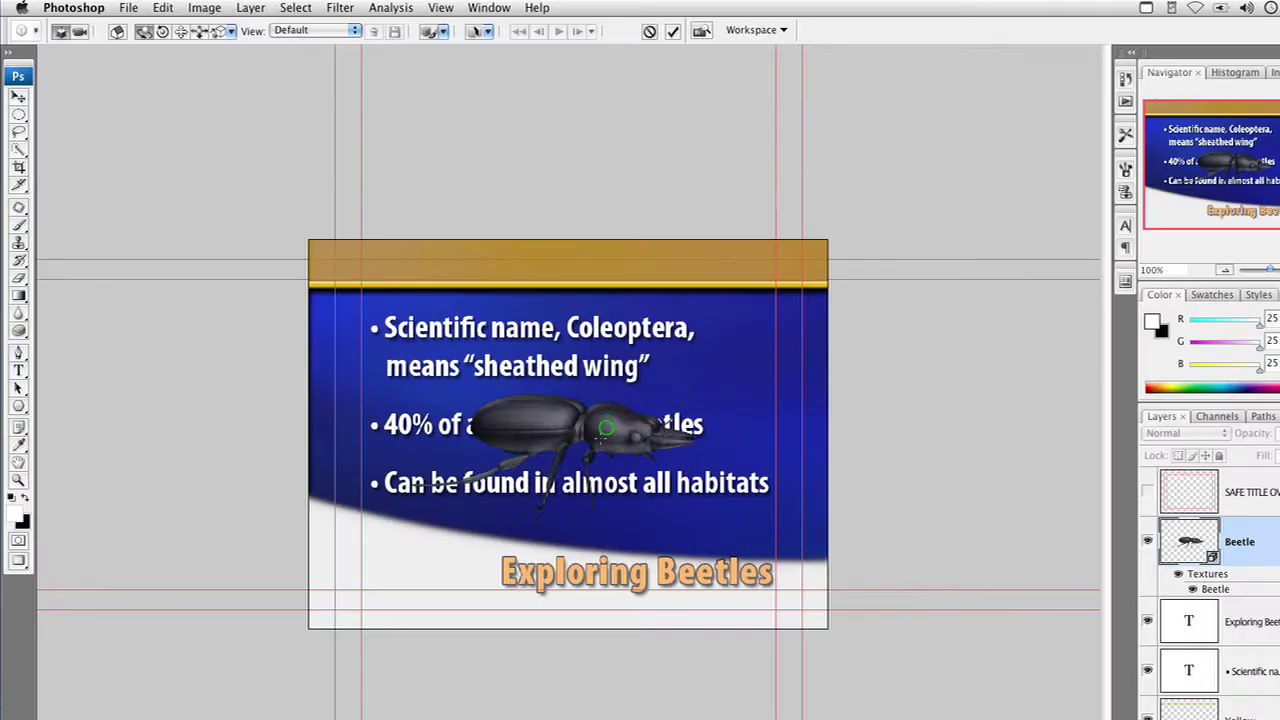
drag(606, 428, 646, 433)
drag(570, 460, 650, 470)
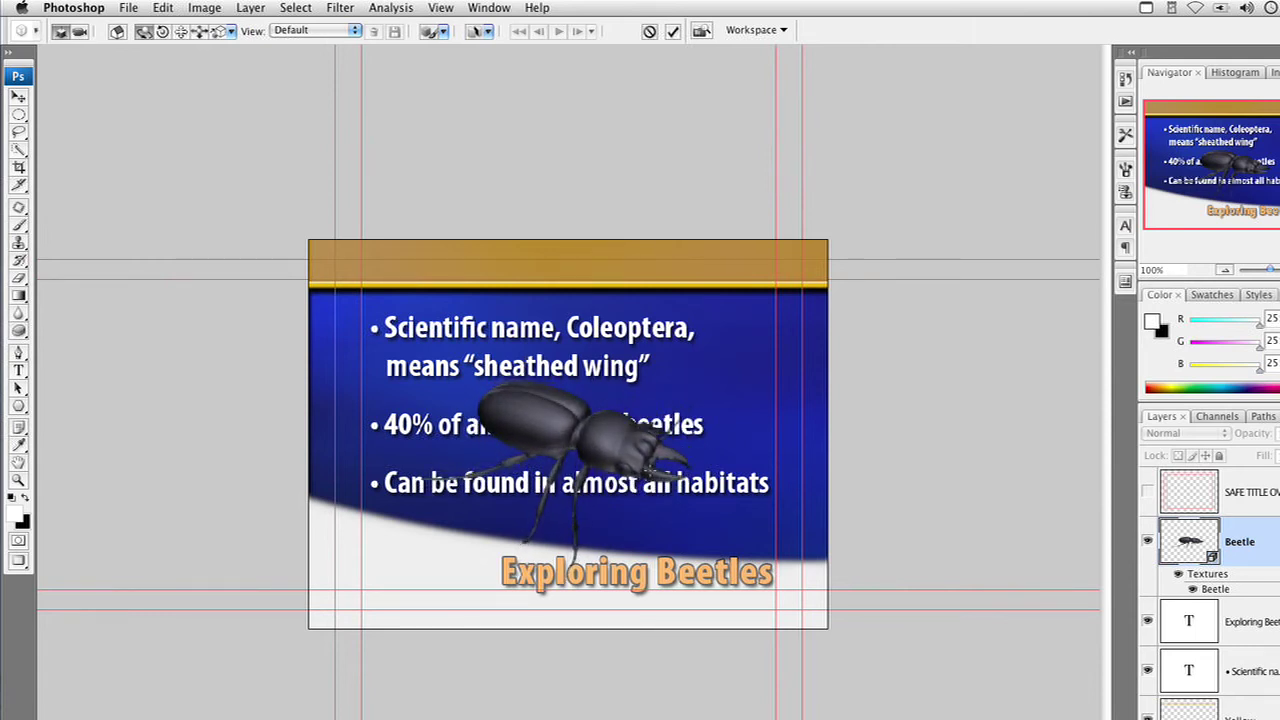
- Move the beetle to the slide's lower-left corner and scale it down to fit beside the Exploring Beetles title
click(181, 31)
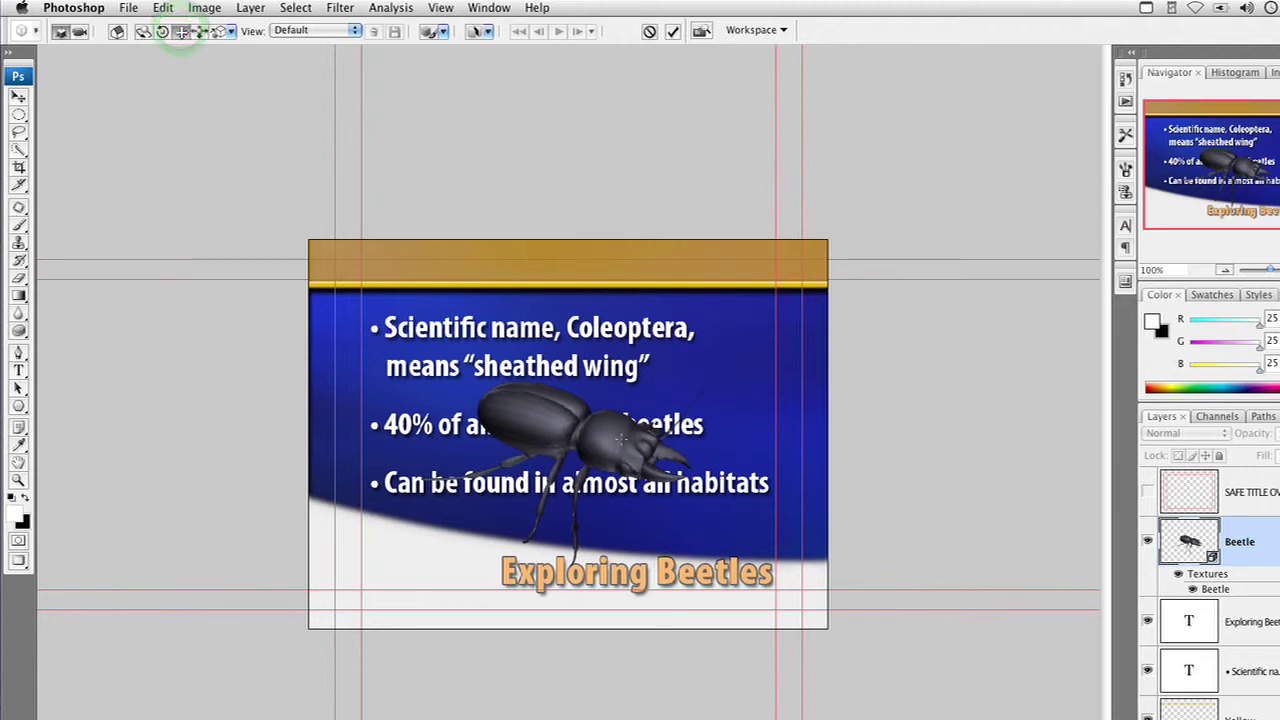
drag(620, 438, 462, 560)
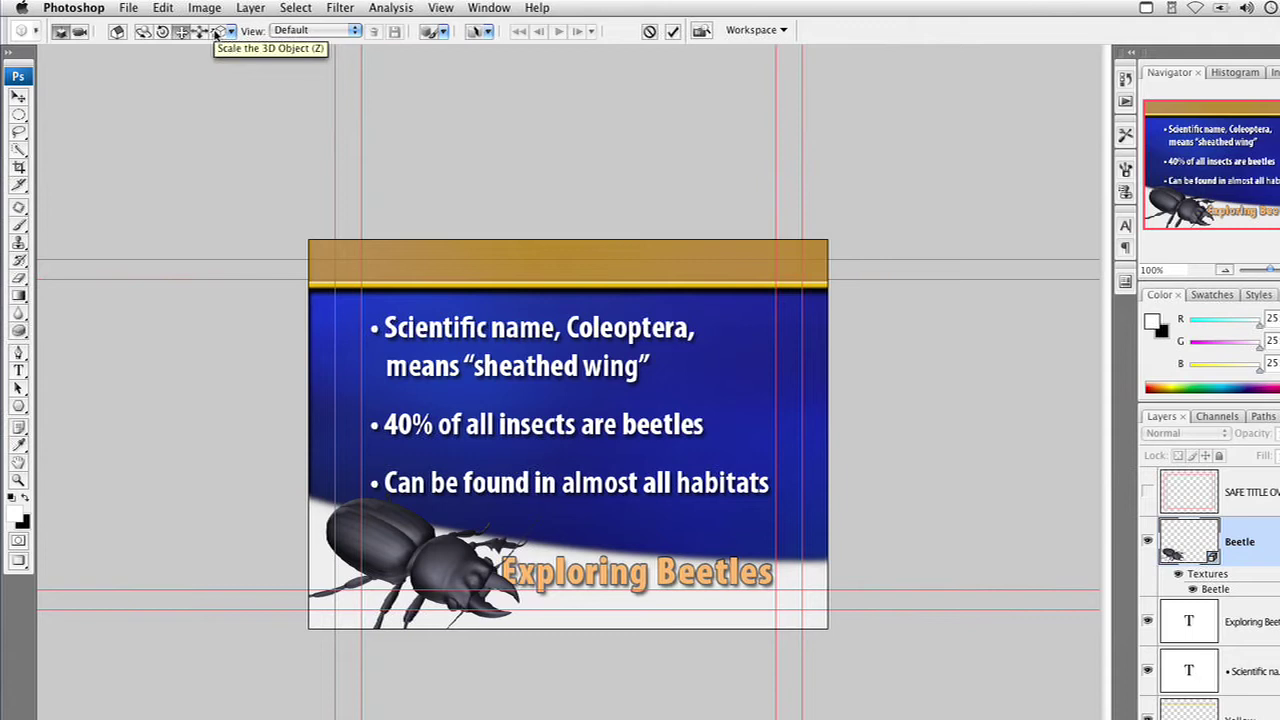
click(216, 32)
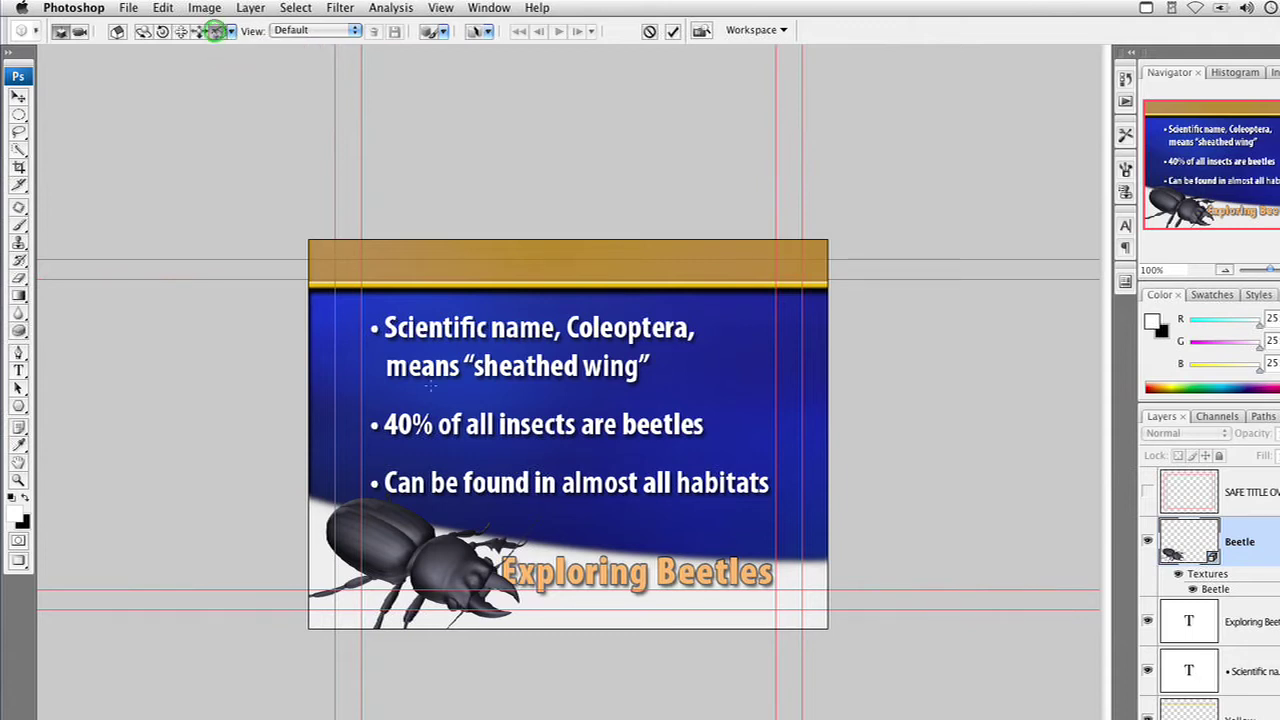
drag(456, 540, 416, 628)
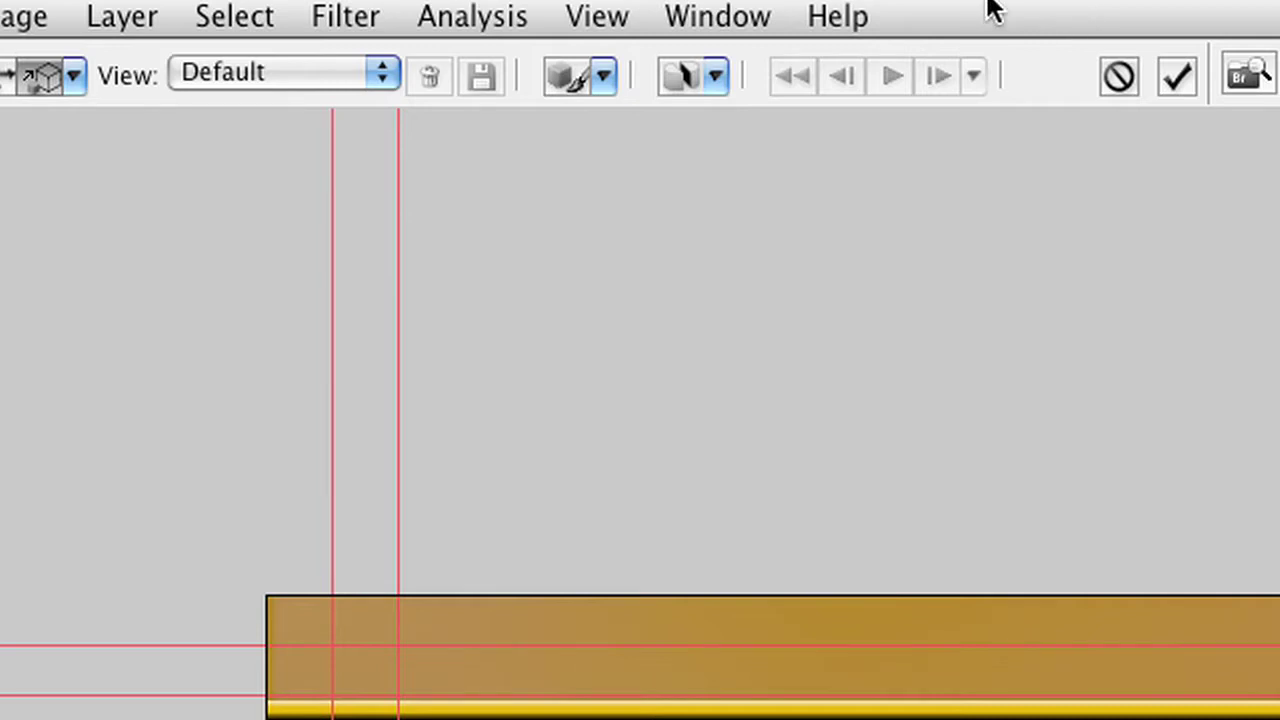
- Set the beetle's 3D light settings to Blue Lights
click(606, 76)
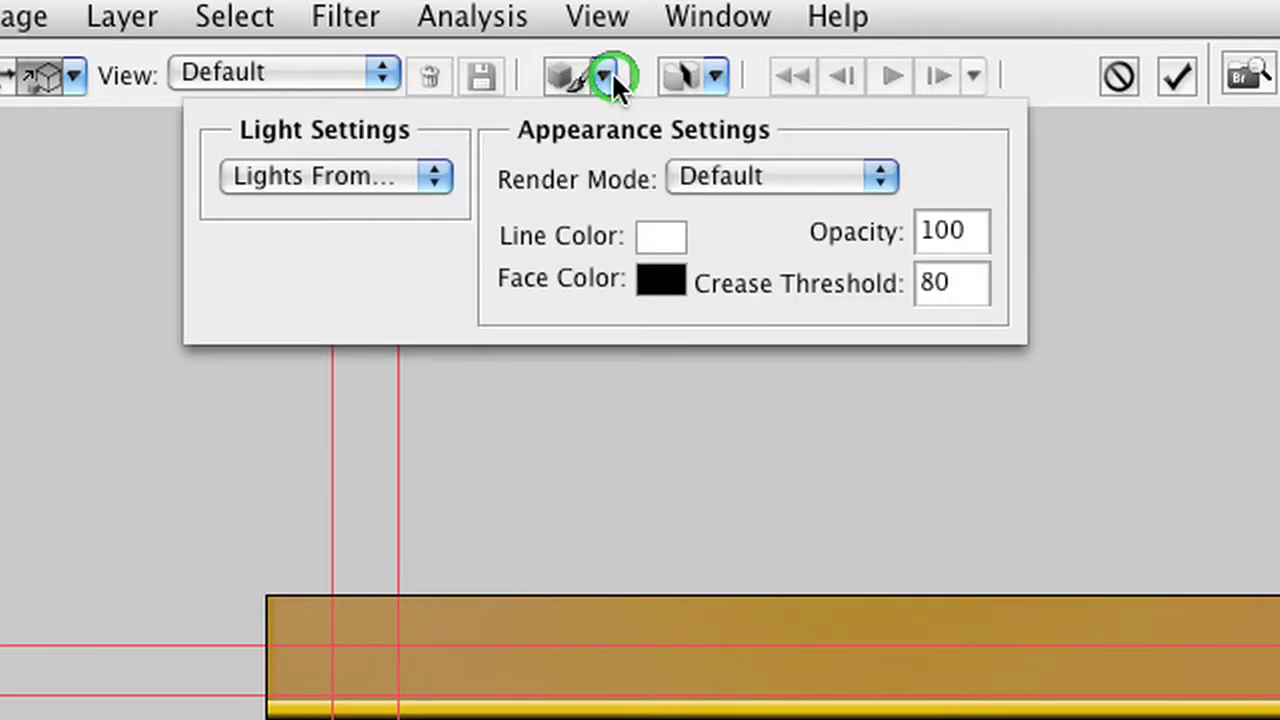
click(423, 177)
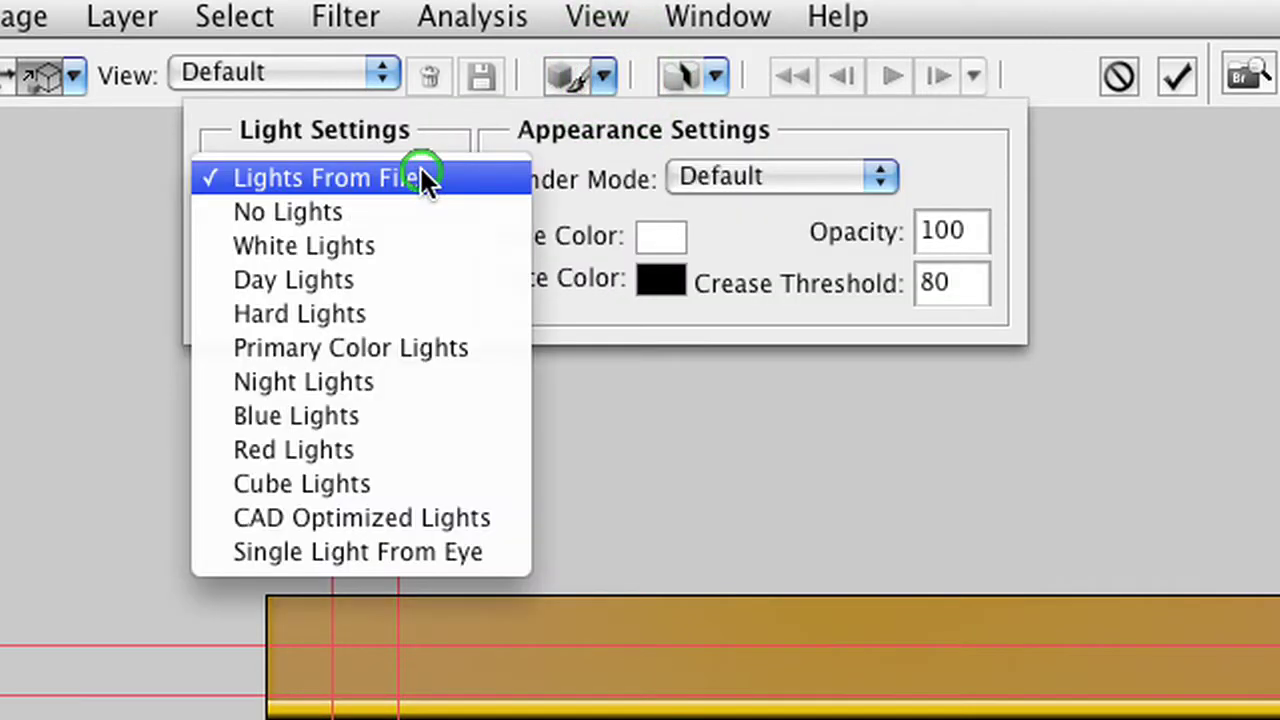
click(380, 405)
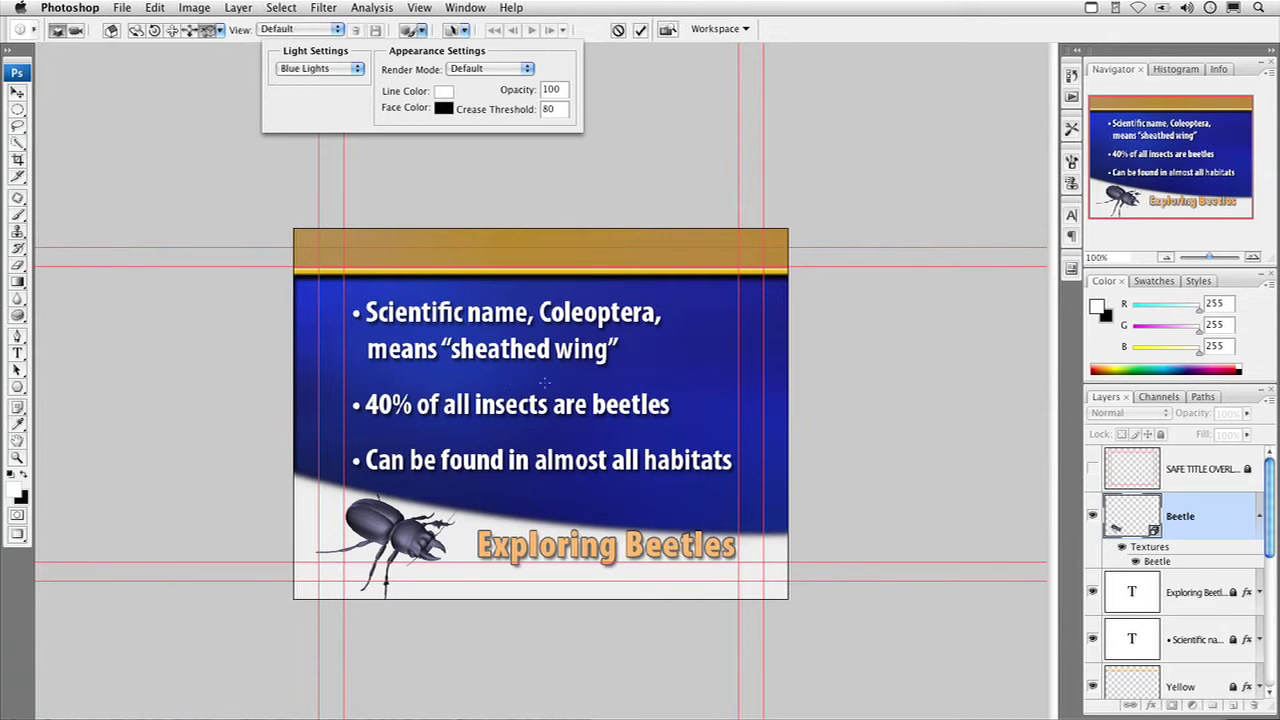
- Set the beetle's render mode to Shaded Vertices, viewing the model at 300% zoom
click(466, 68)
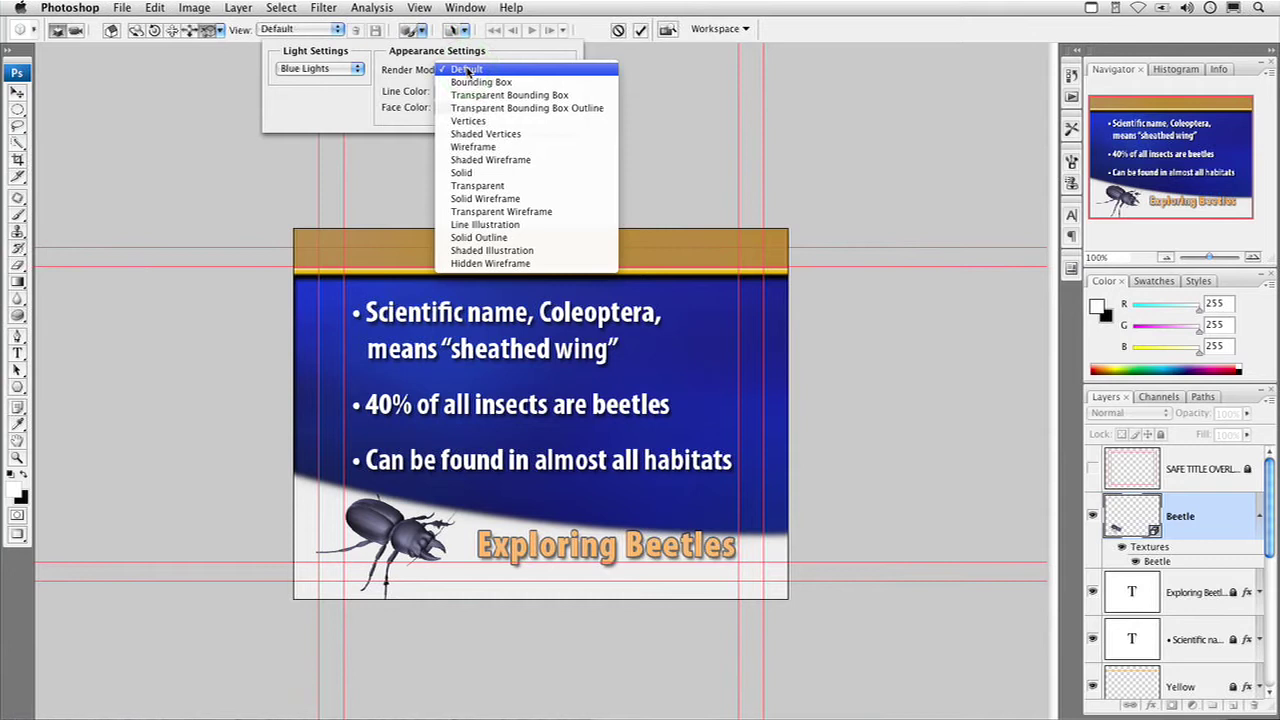
click(709, 72)
click(710, 71)
key(super+plus)
key(super+plus)
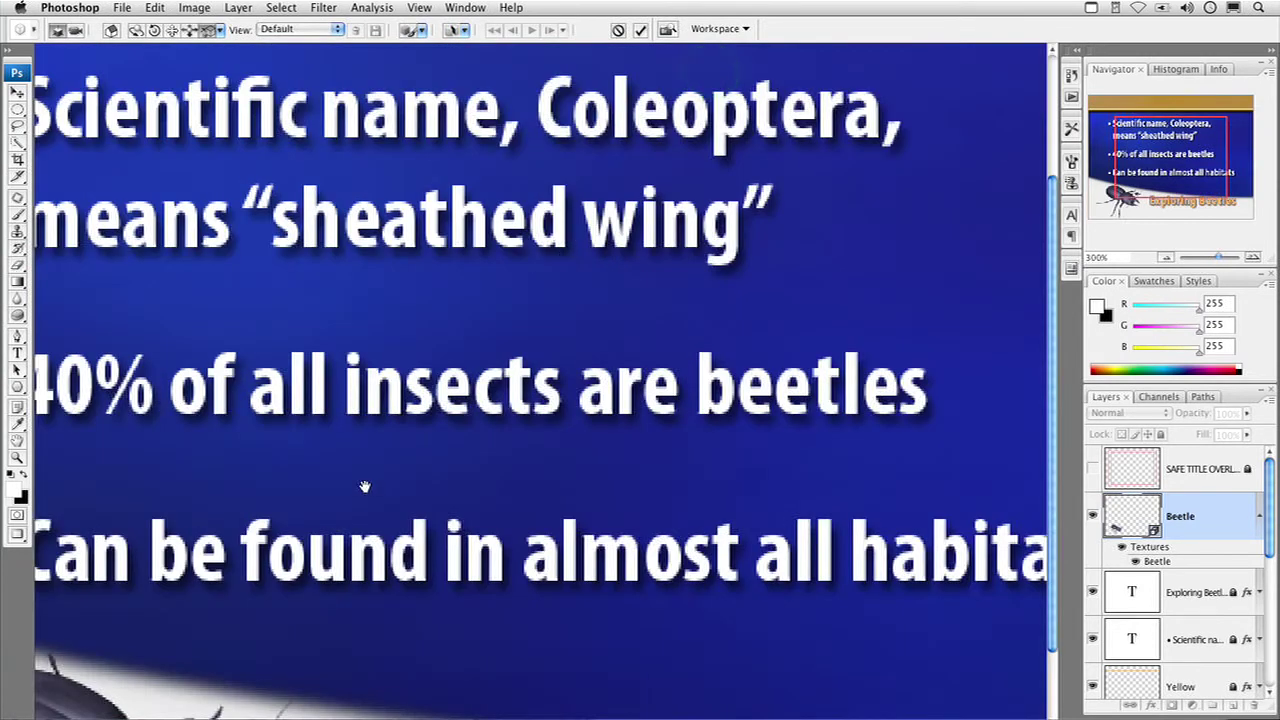
drag(250, 617, 514, 408)
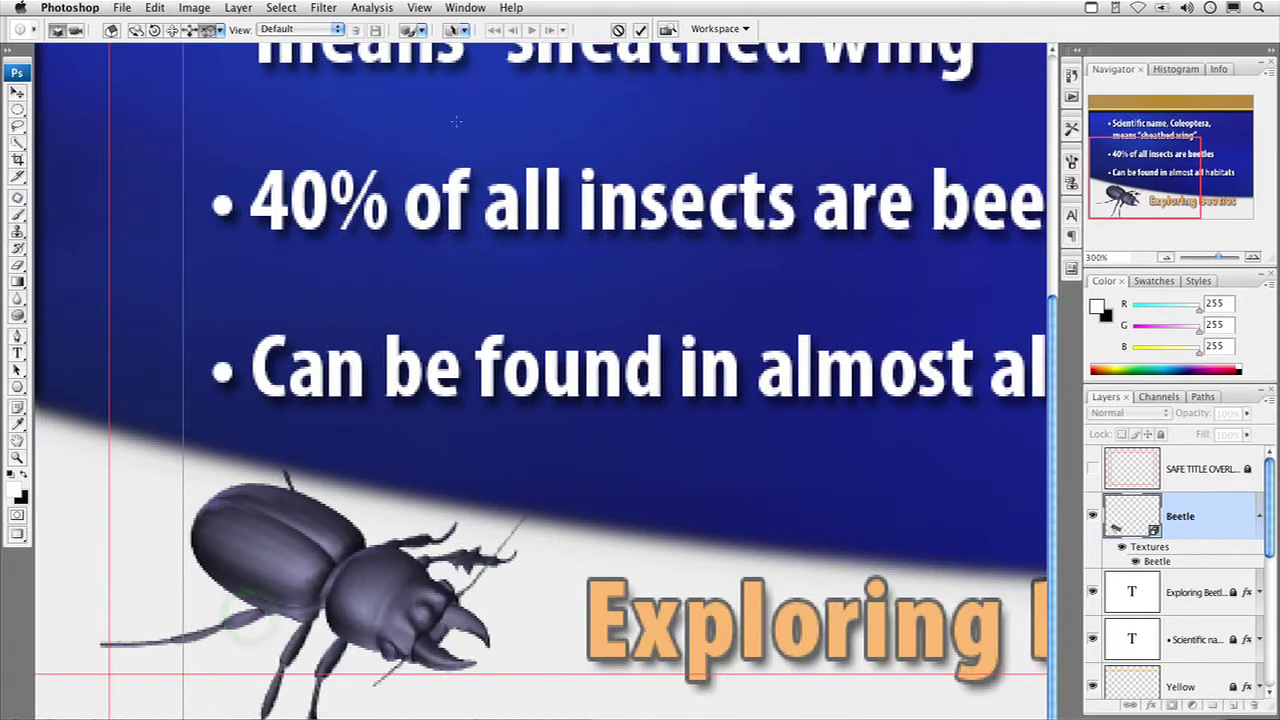
click(421, 31)
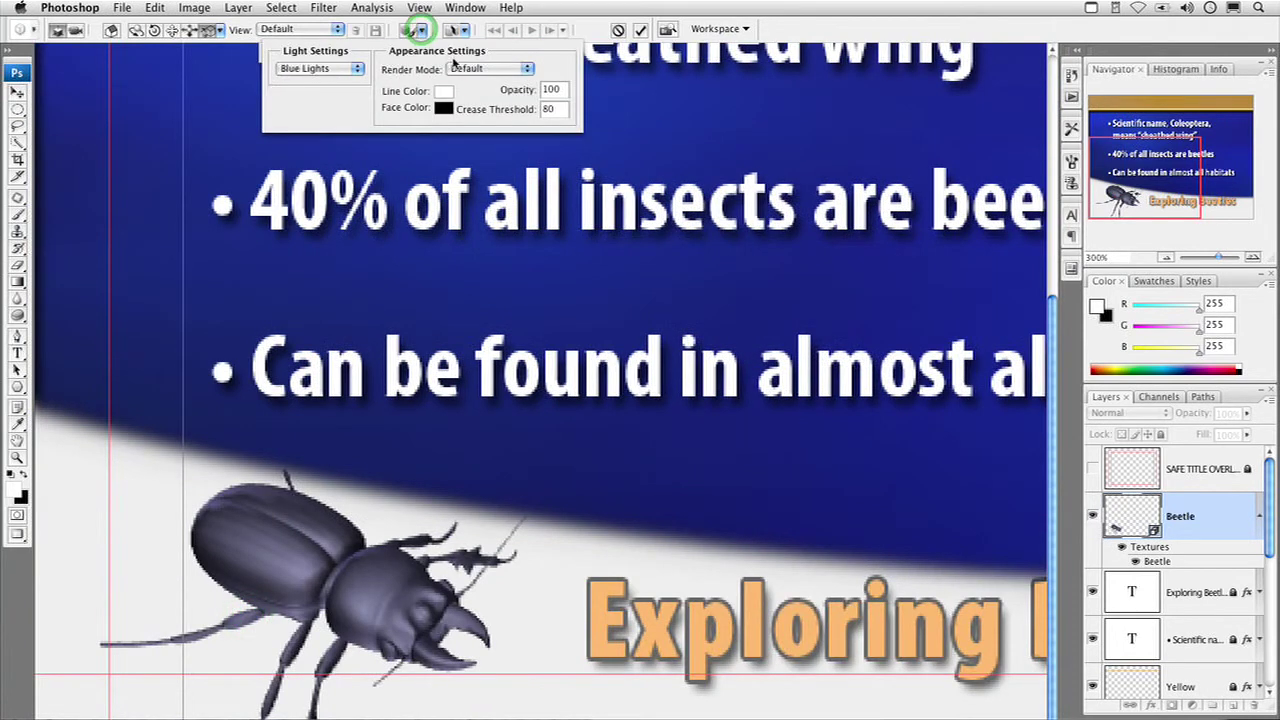
click(456, 68)
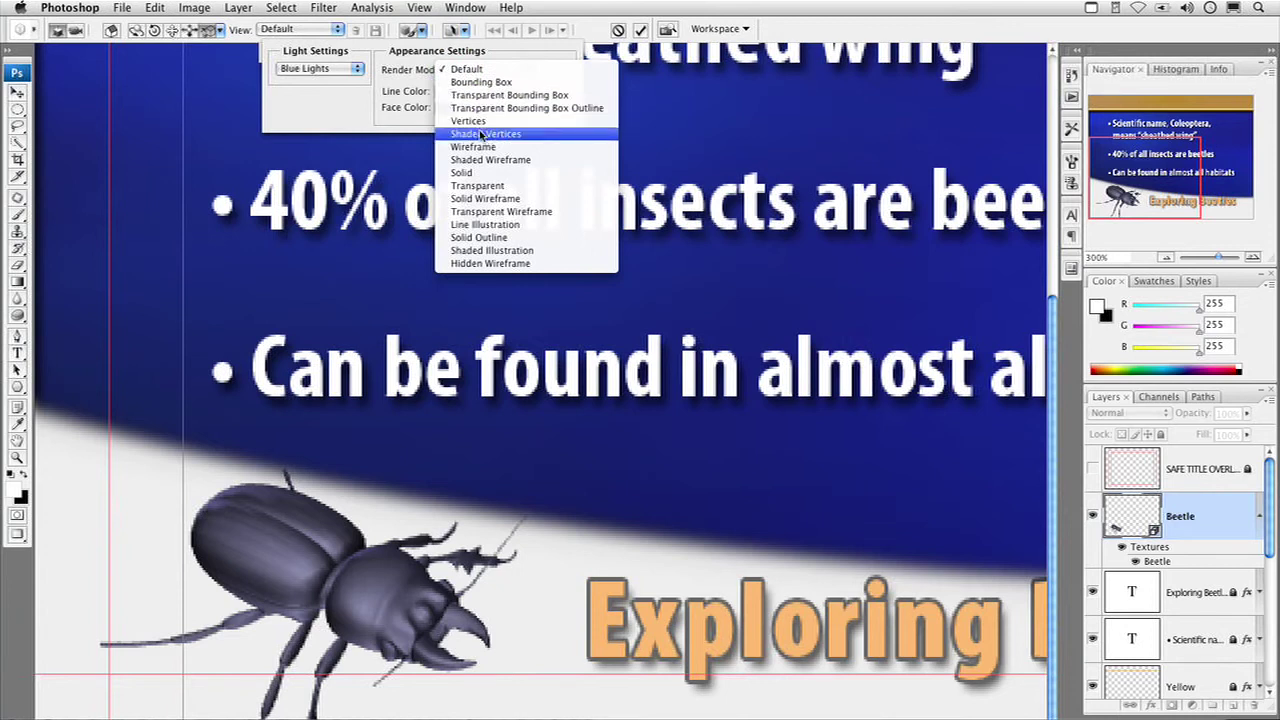
click(483, 134)
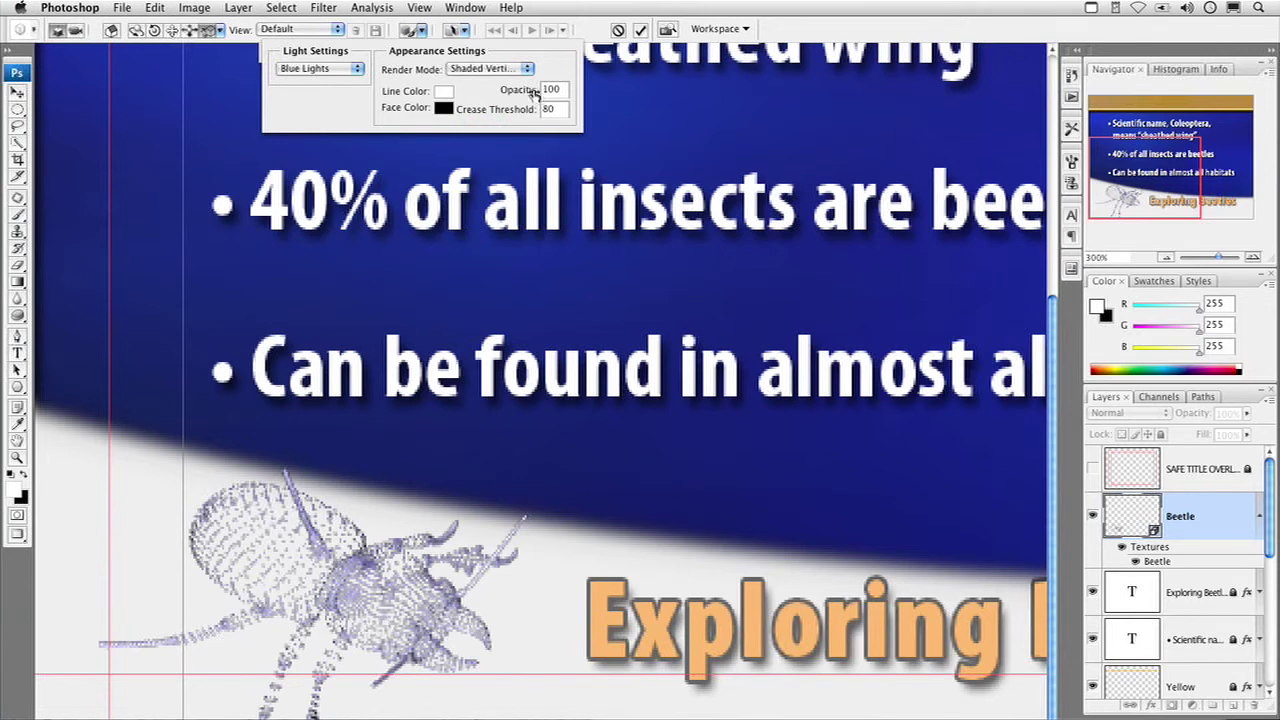
- Try the Vertices and Shaded Wireframe render modes on the beetle
click(508, 70)
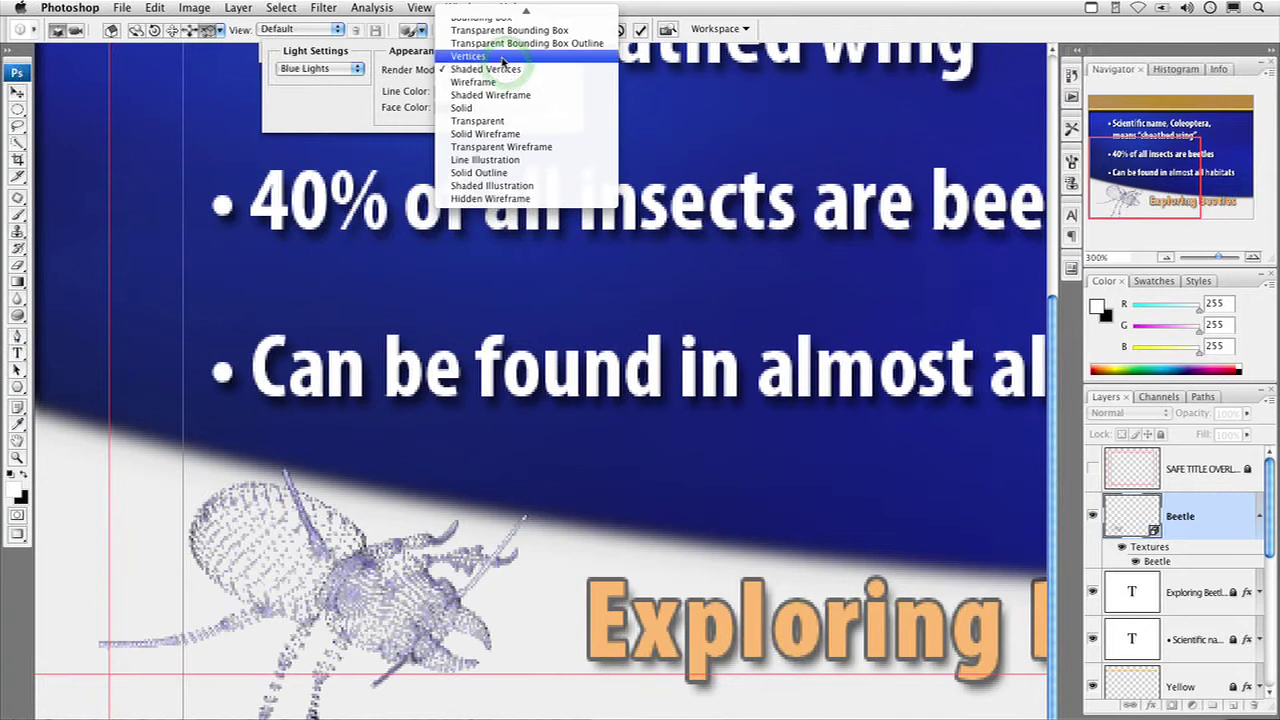
click(504, 56)
click(500, 67)
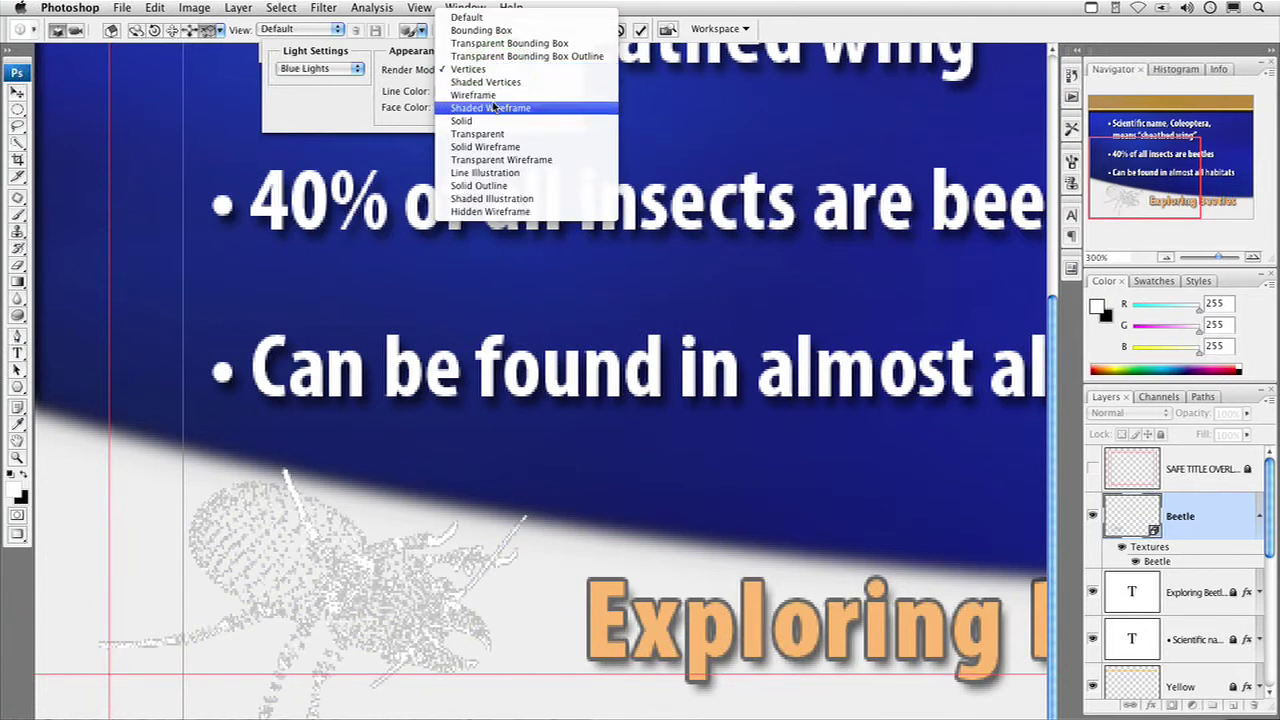
click(492, 107)
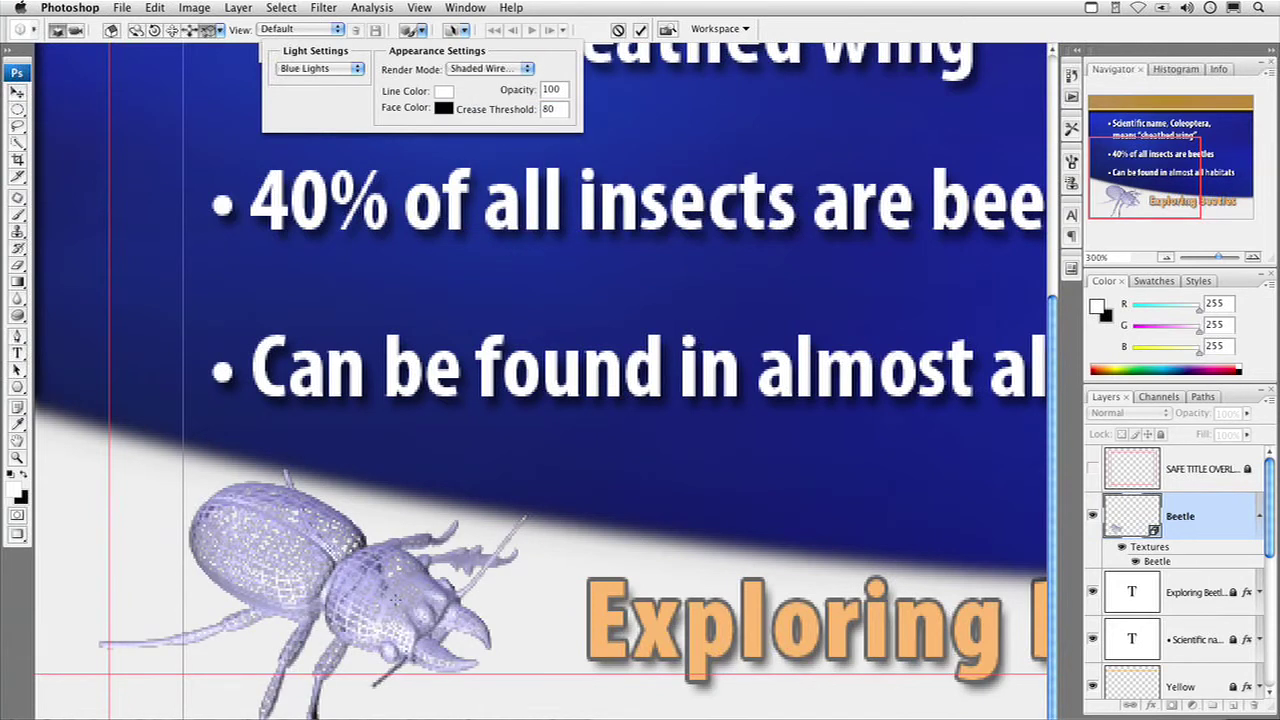
- Render the beetle as a Line Illustration with its face color set to dark blue 102075
click(520, 68)
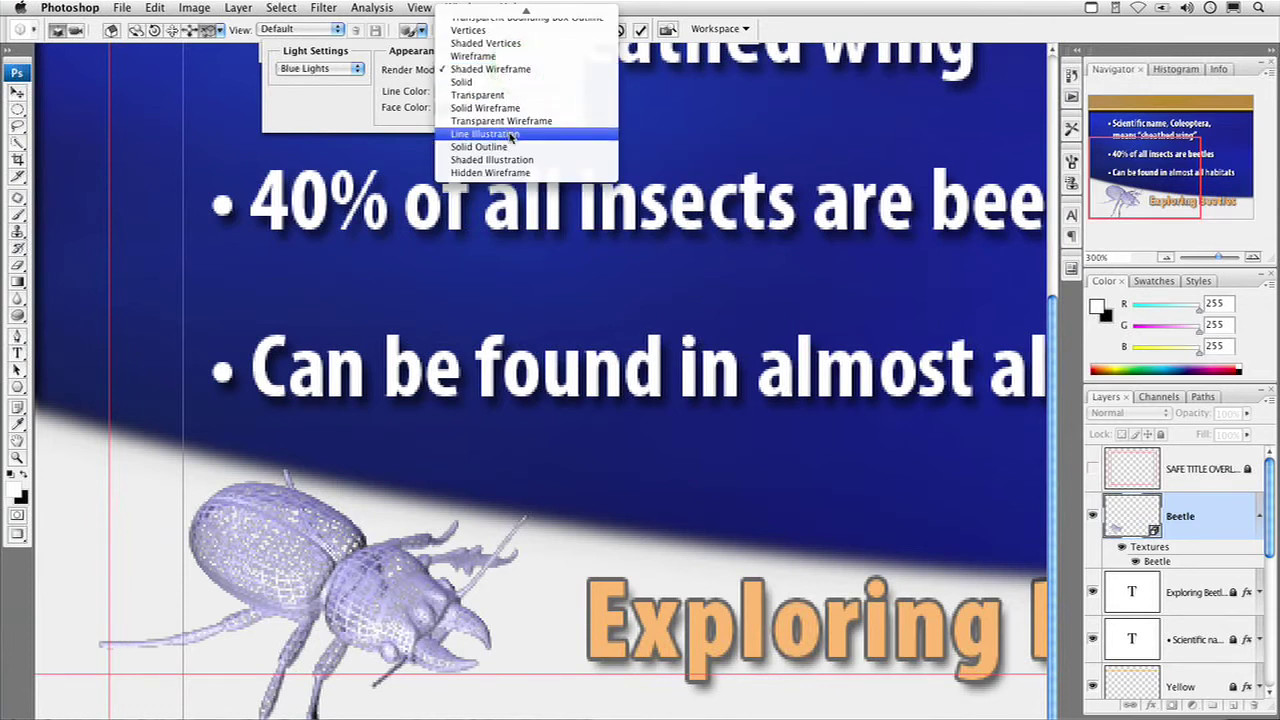
click(511, 134)
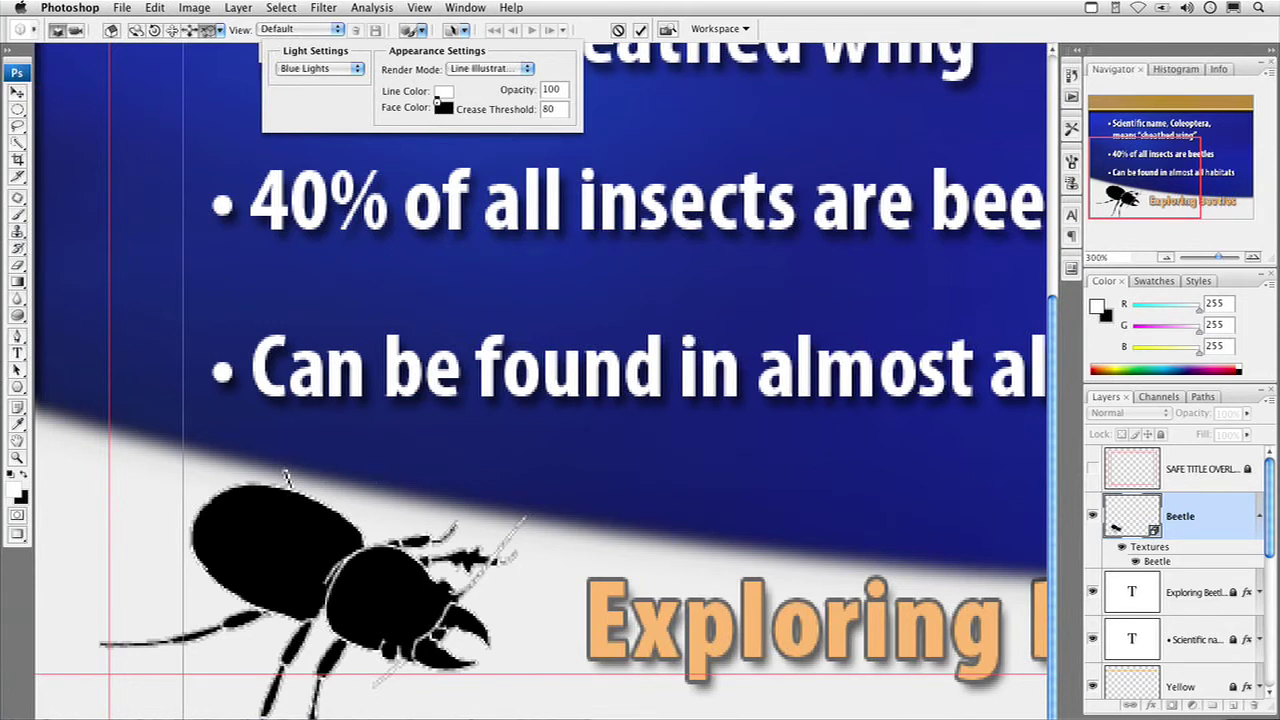
click(443, 108)
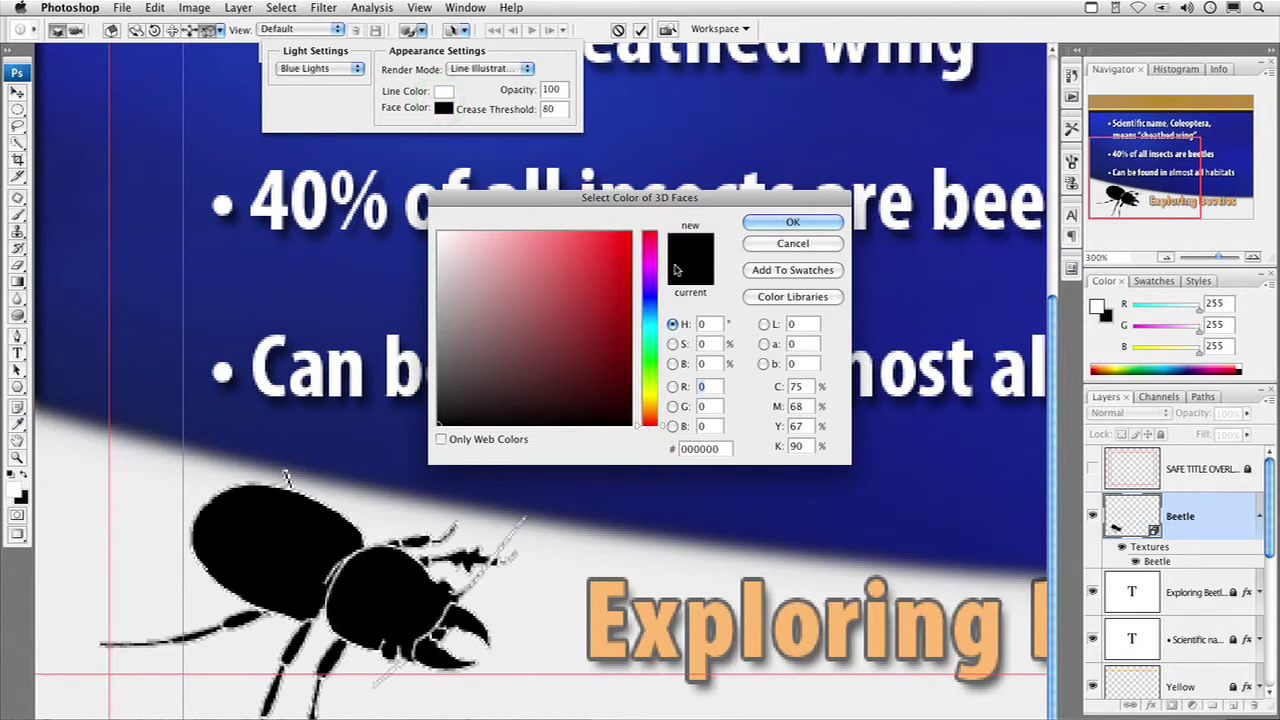
click(649, 300)
click(616, 280)
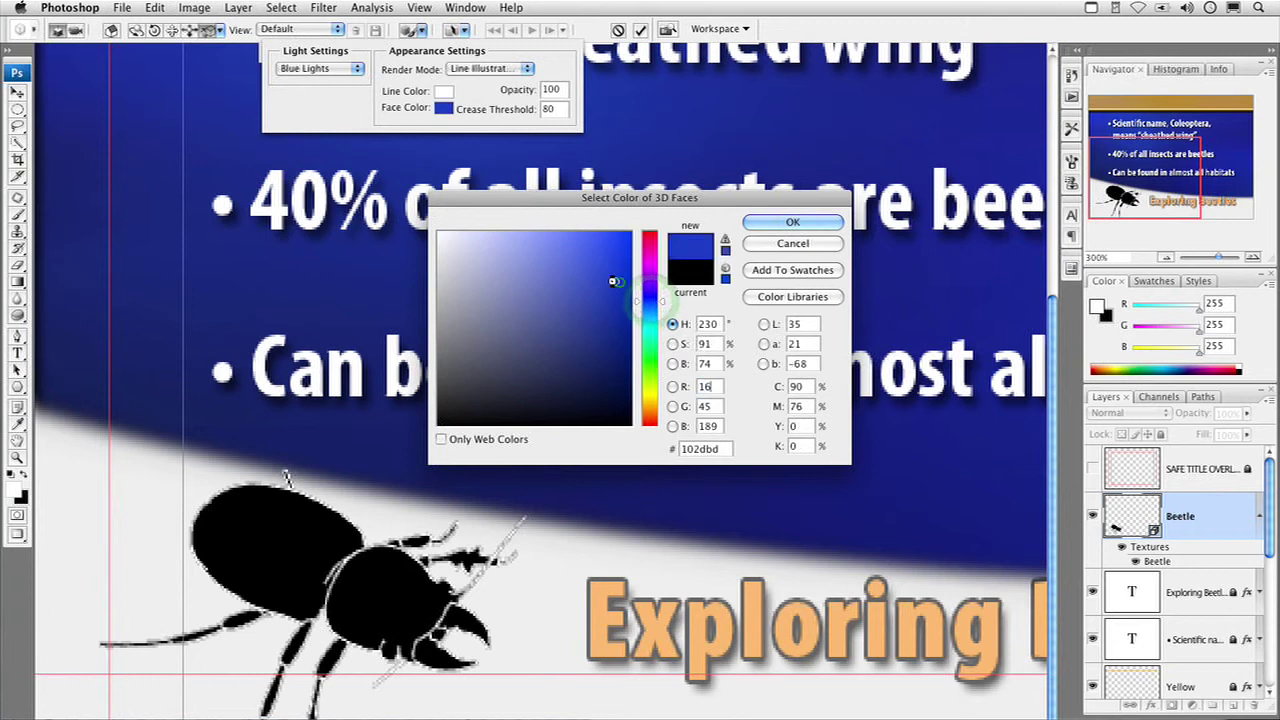
drag(607, 300, 609, 307)
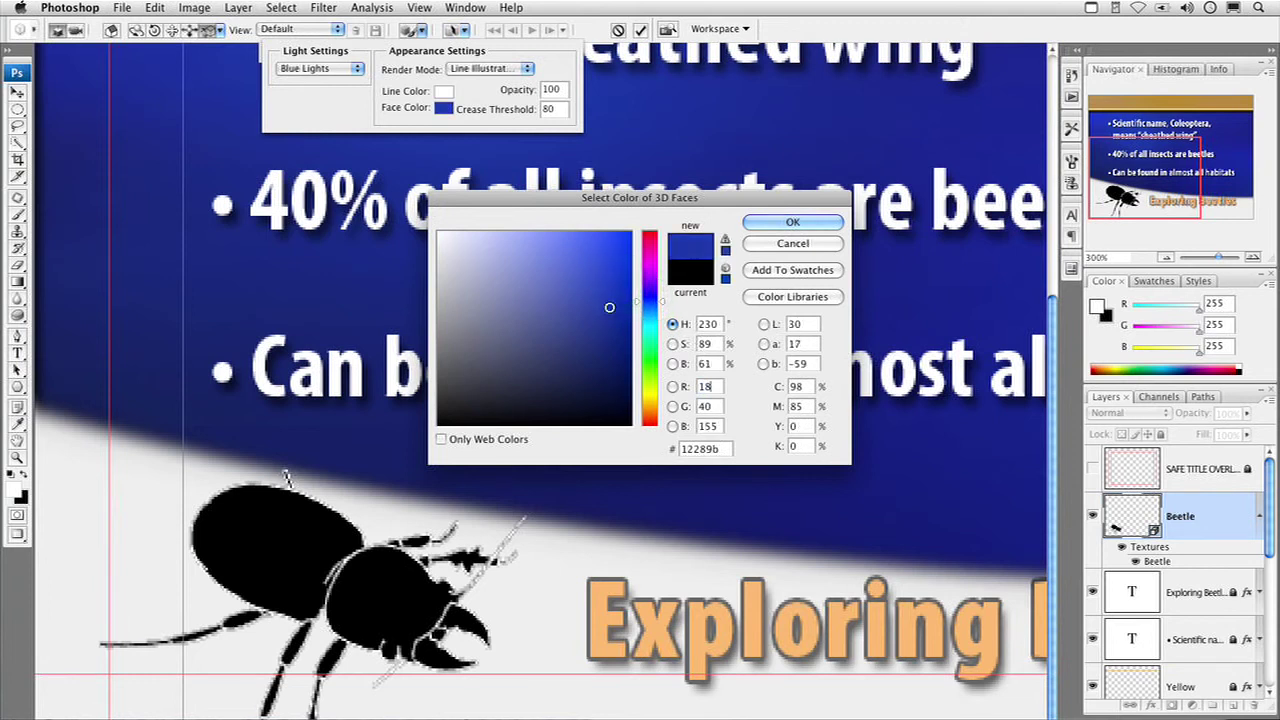
click(604, 337)
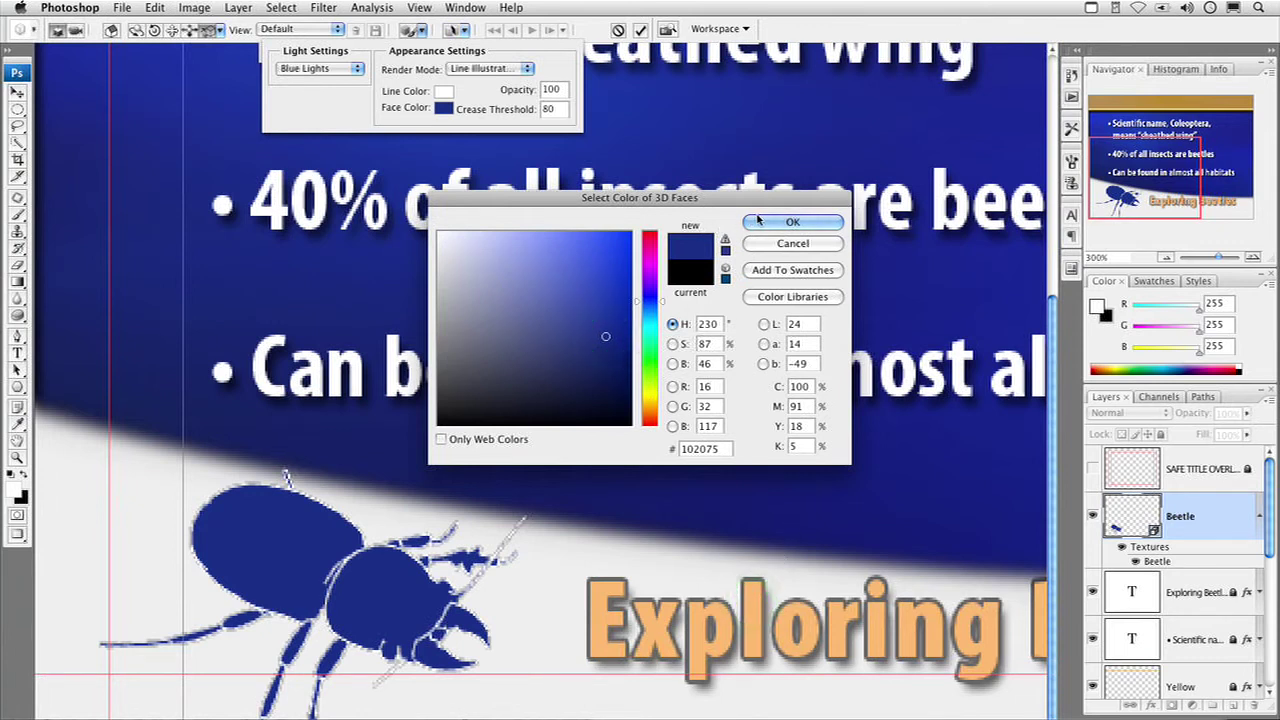
click(762, 223)
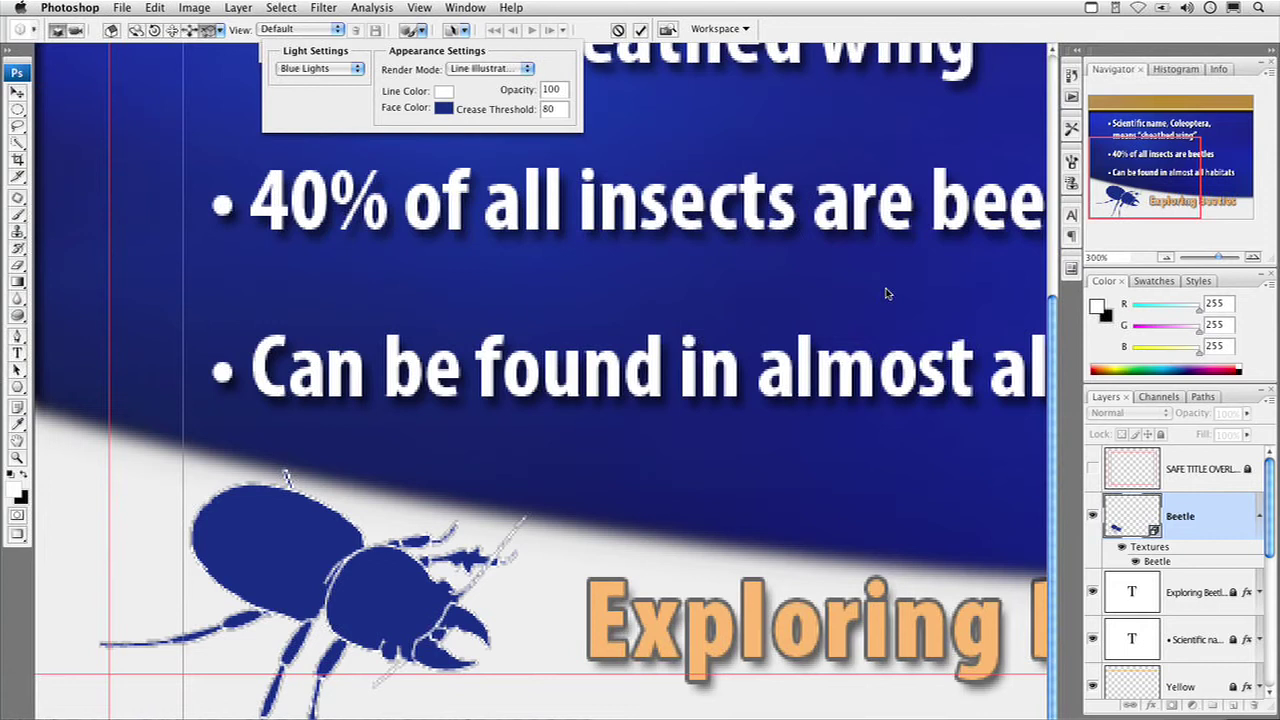
- Return to the full slide at 100% and apply the transformation to the beetle's 3D scene
key(super+minus)
key(super+minus)
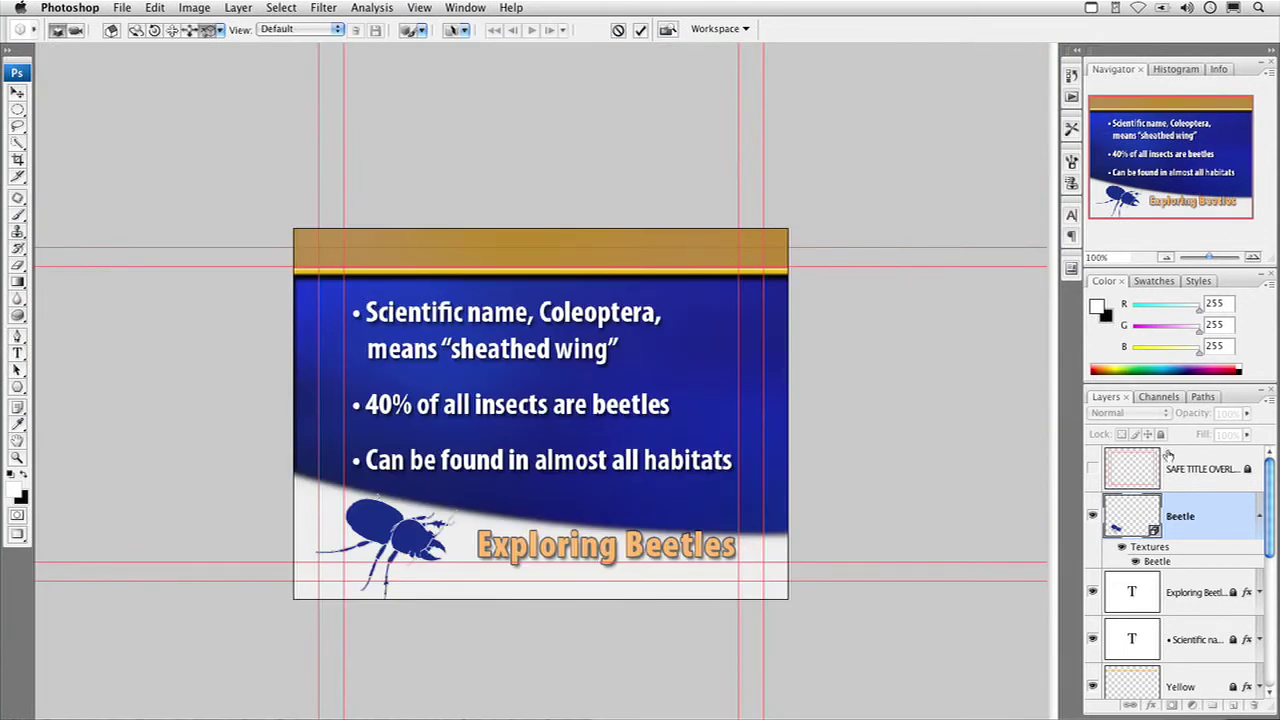
click(1193, 528)
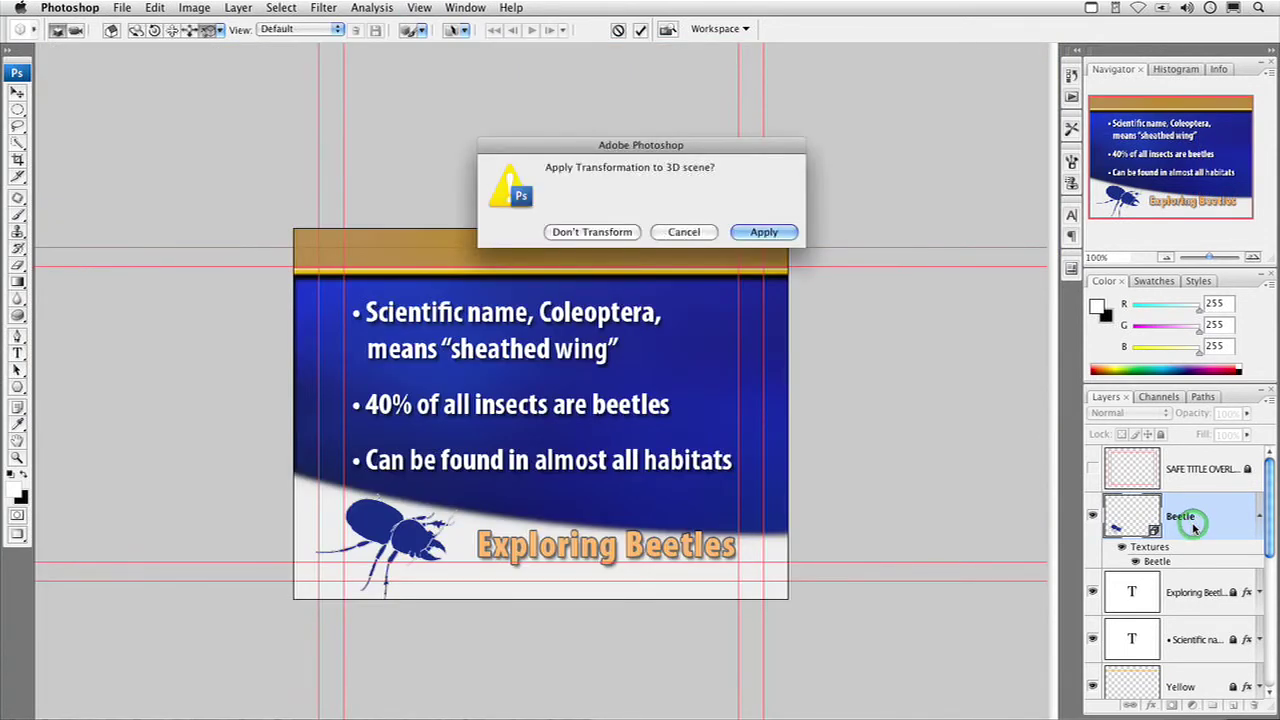
key(Return)
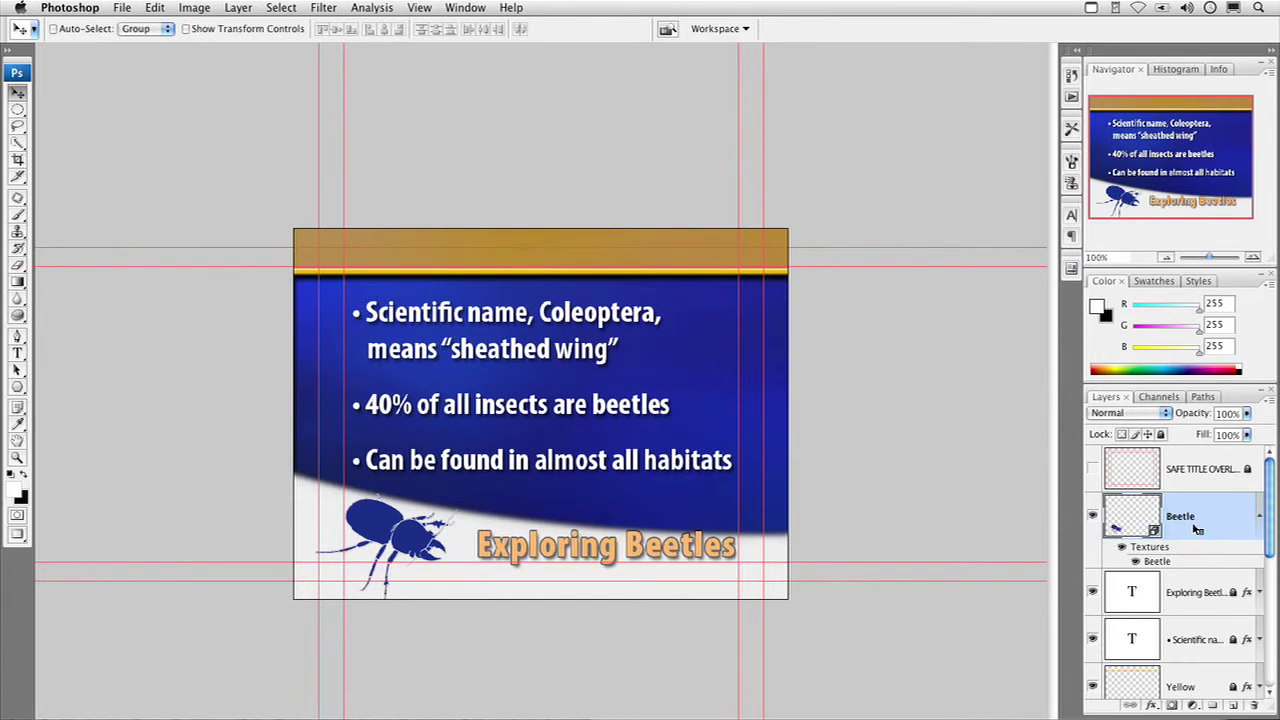
- Duplicate the Beetle layer as Beetle 2 and move the copy to the middle of the slide
right_click(1196, 528)
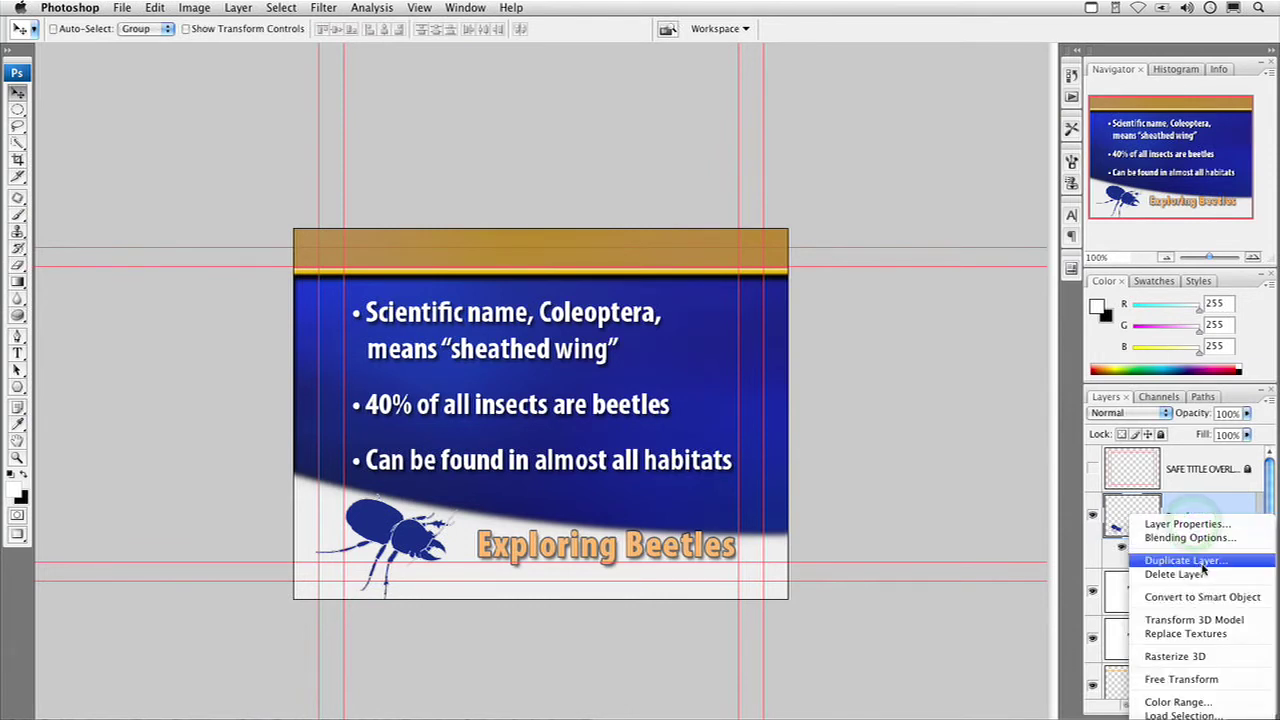
click(1203, 563)
key(Right)
key(BackSpace)
key(BackSpace)
key(BackSpace)
key(BackSpace)
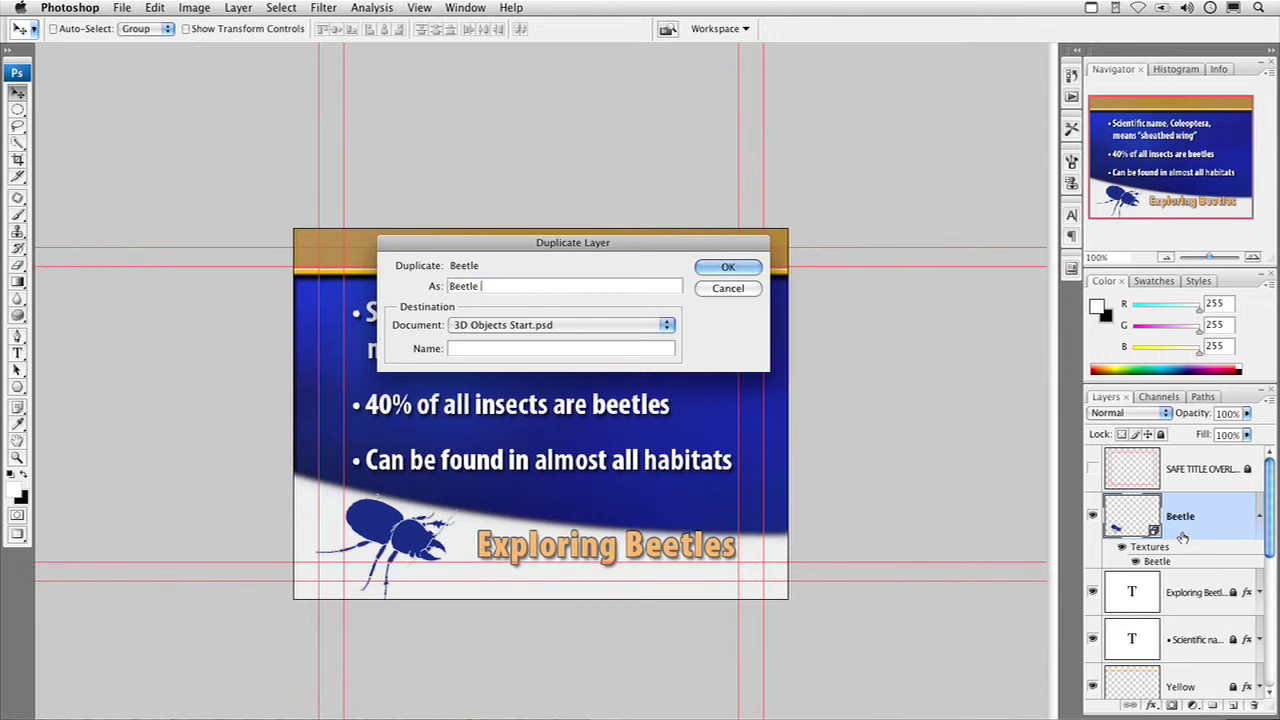
text(2)
key(Return)
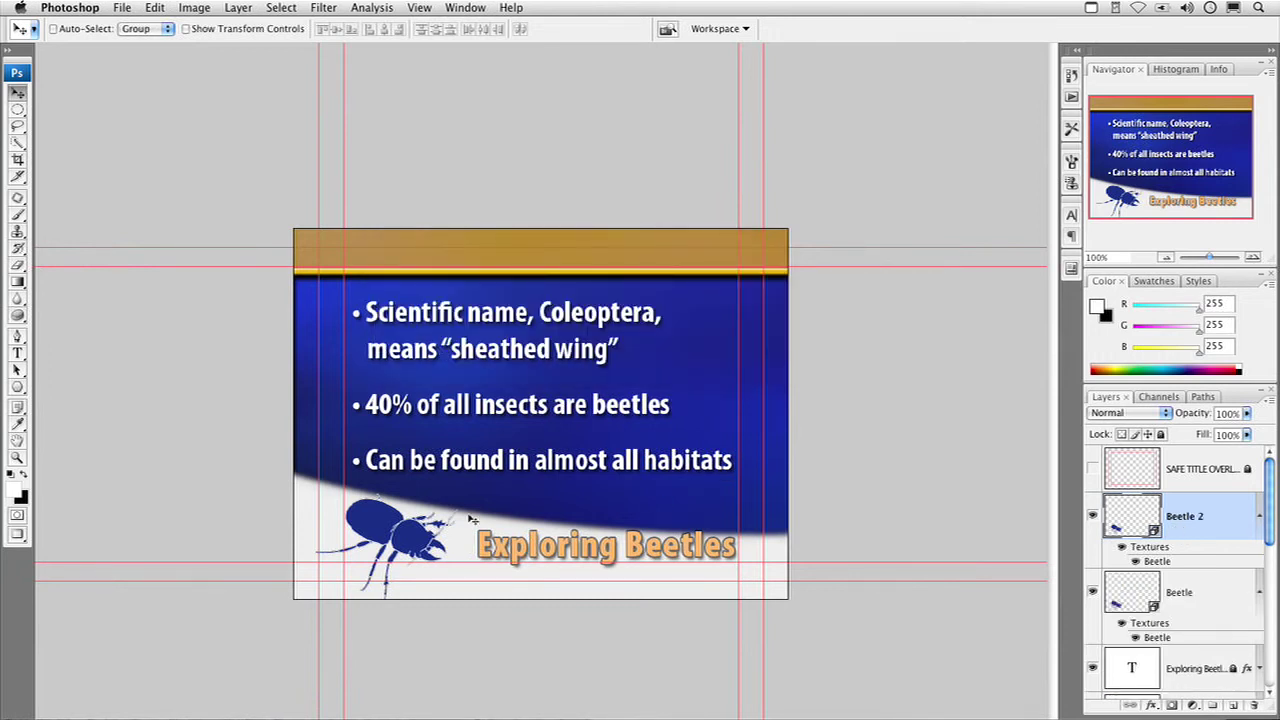
drag(380, 528, 520, 393)
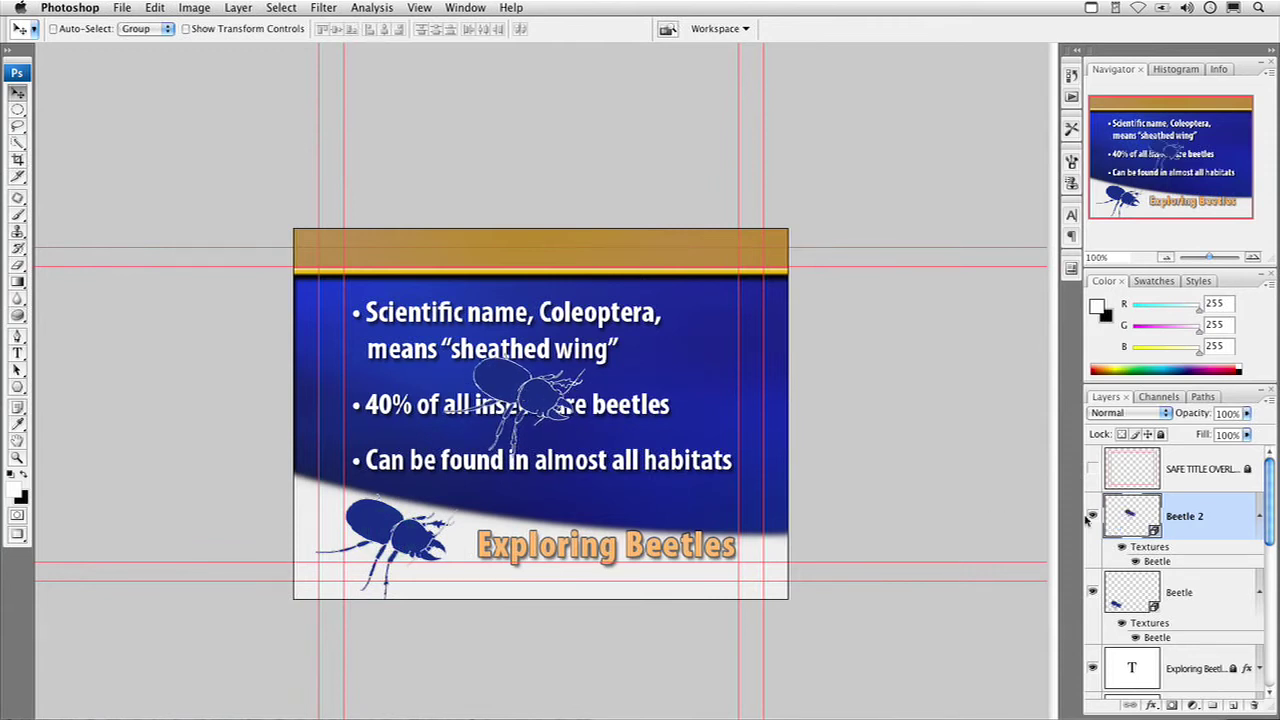
- Open Beetle 2's 3D scene for editing and try the Solid Wireframe and Transparent Wireframe render modes
double_click(1152, 527)
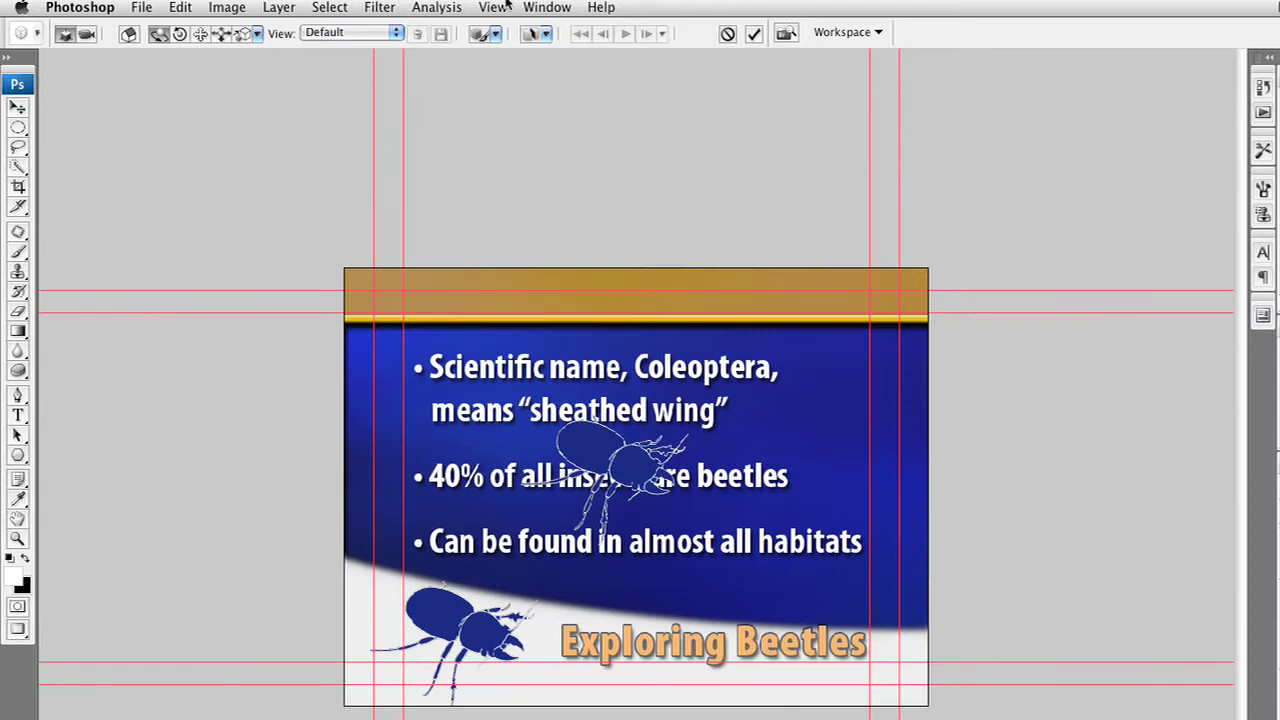
click(501, 34)
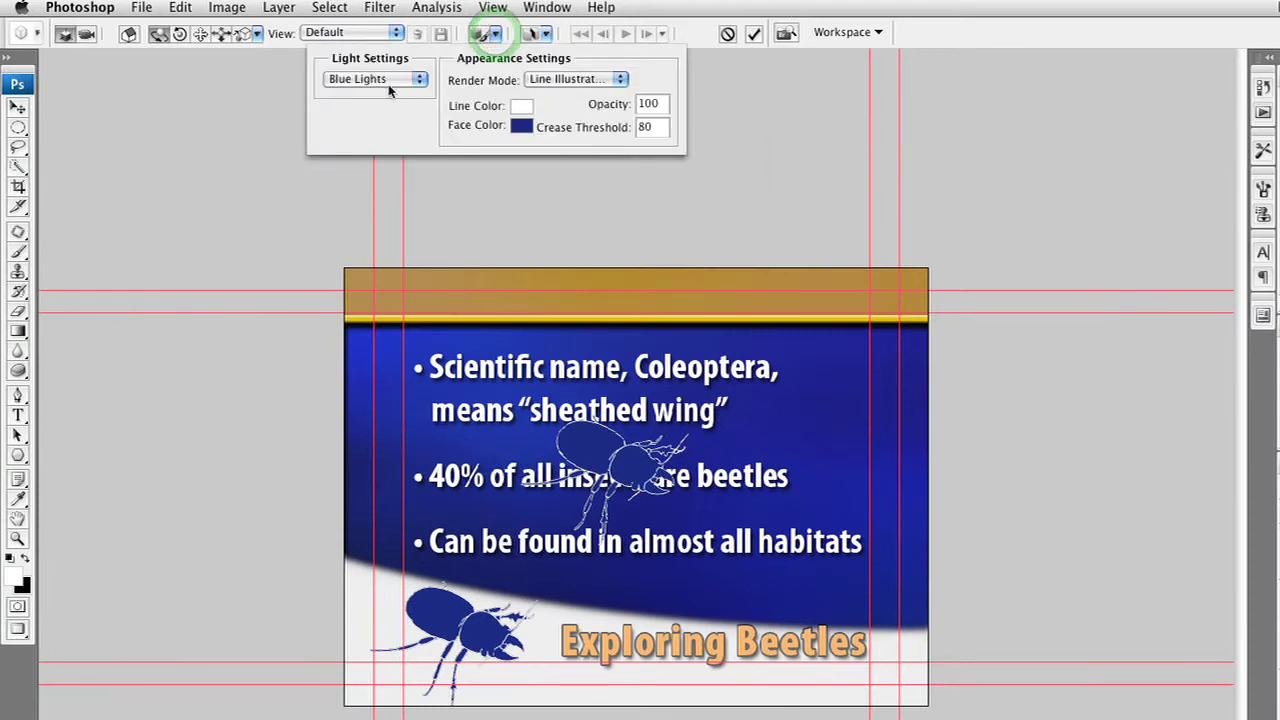
click(534, 84)
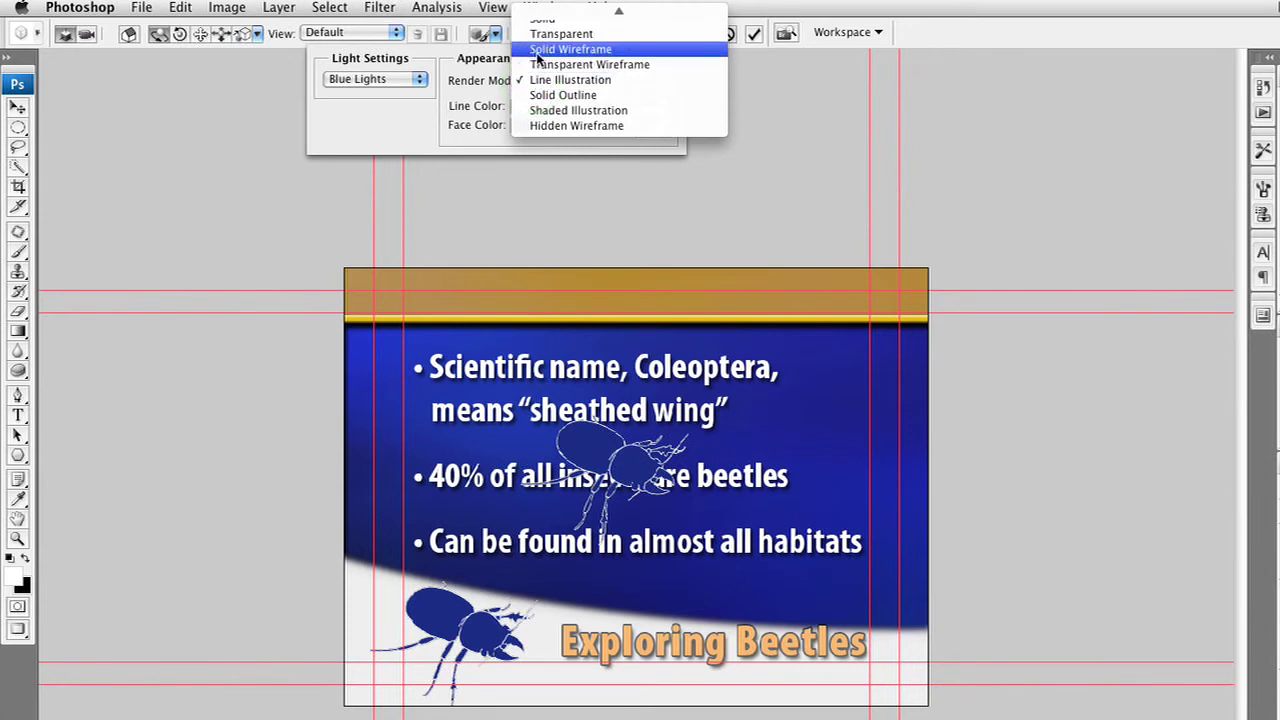
click(537, 52)
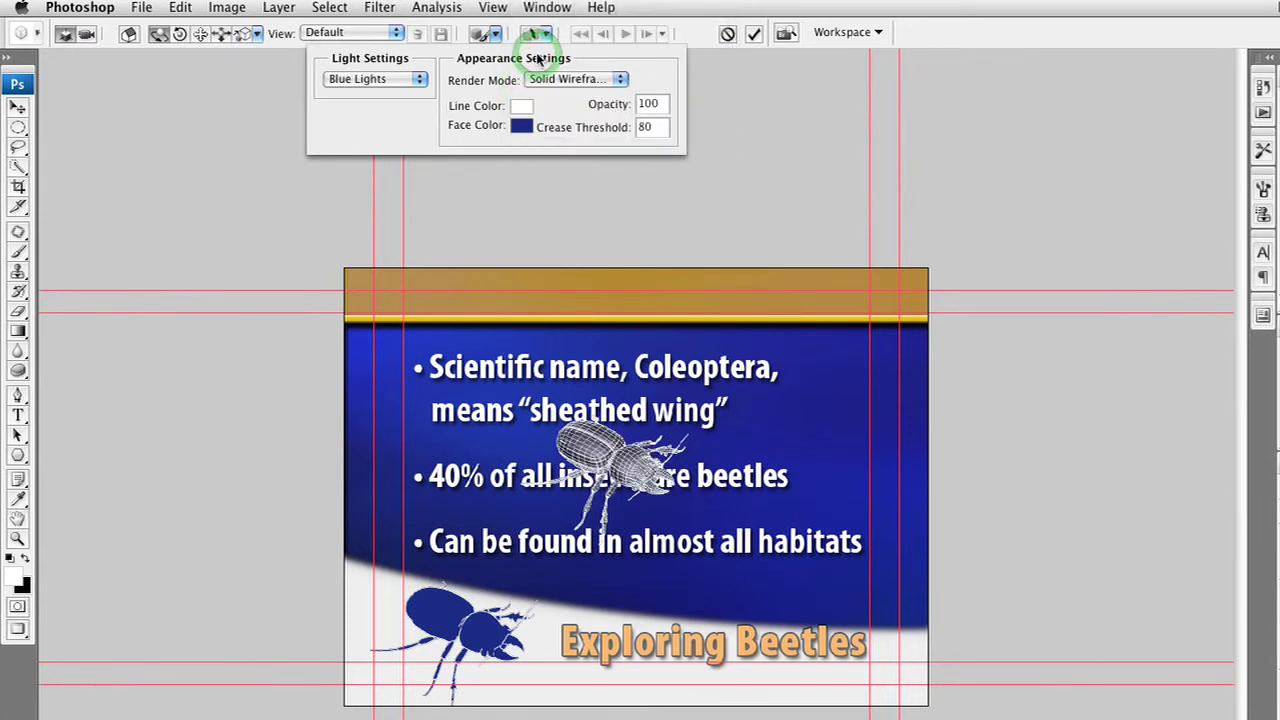
click(557, 78)
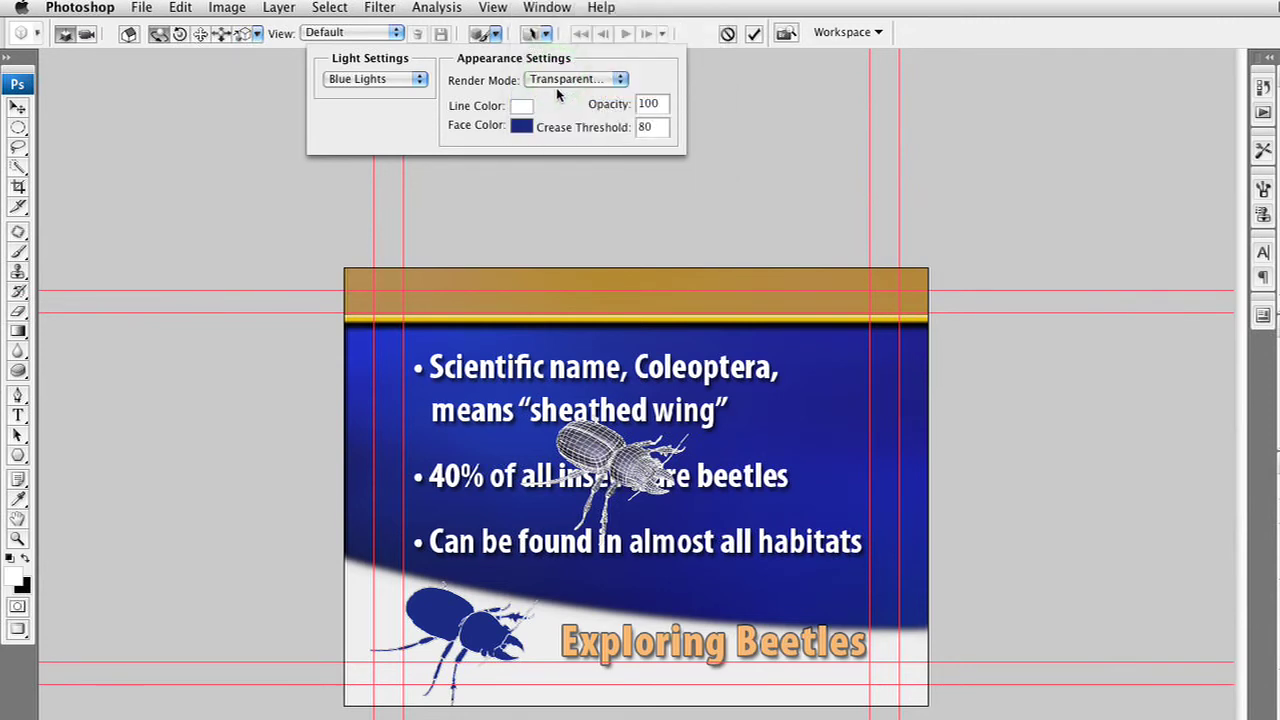
- Enlarge the beetle copy to span most of the slide and set its render mode to Shaded Wireframe
click(243, 36)
click(243, 38)
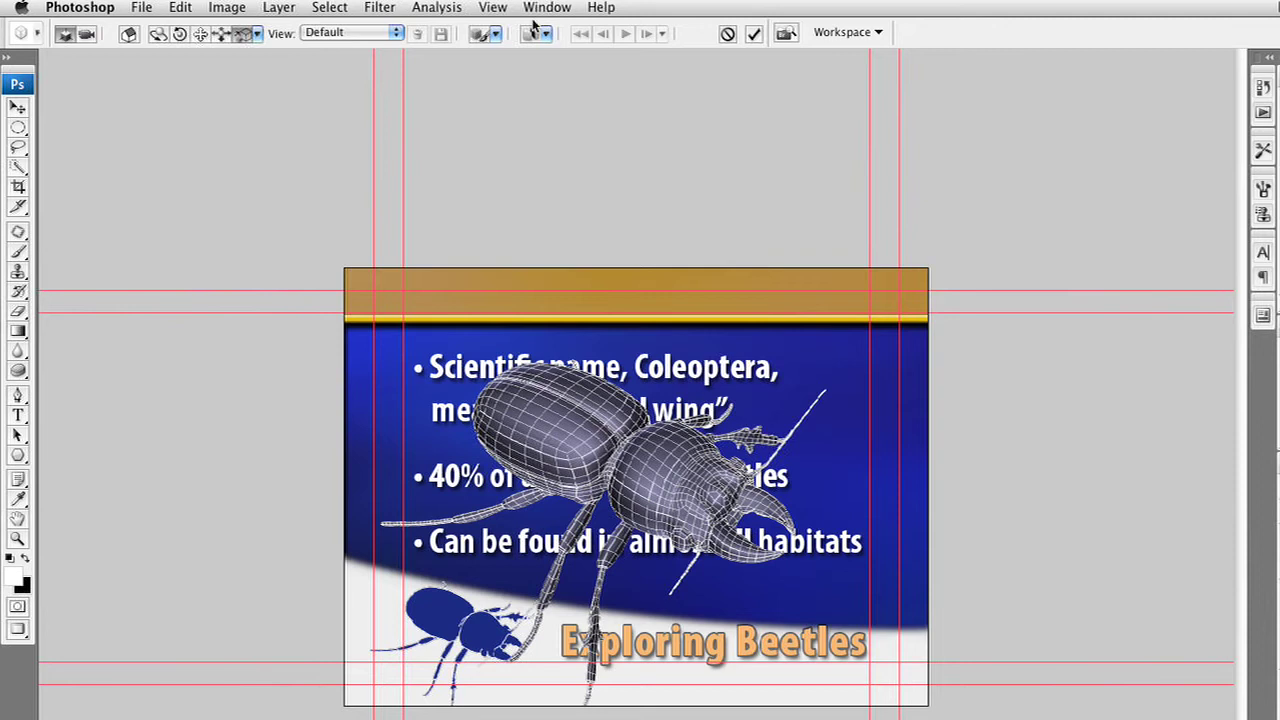
click(496, 35)
click(575, 80)
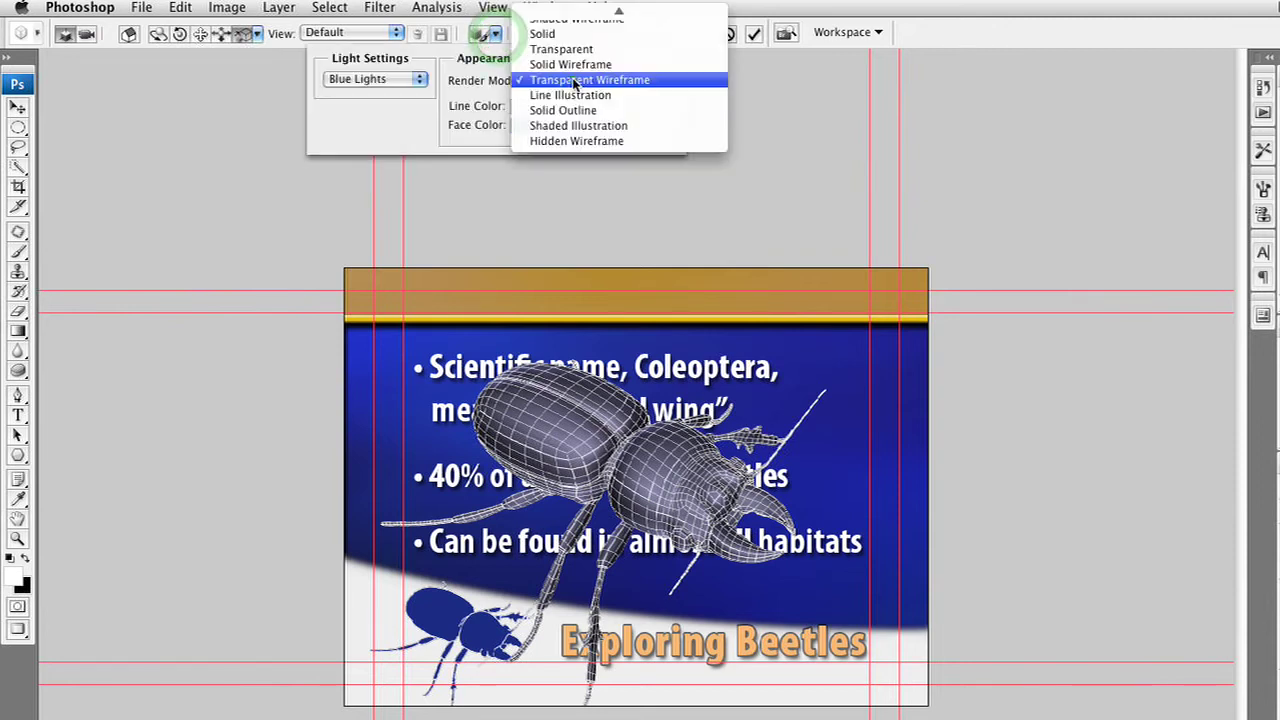
scroll(572, 50, up, 4)
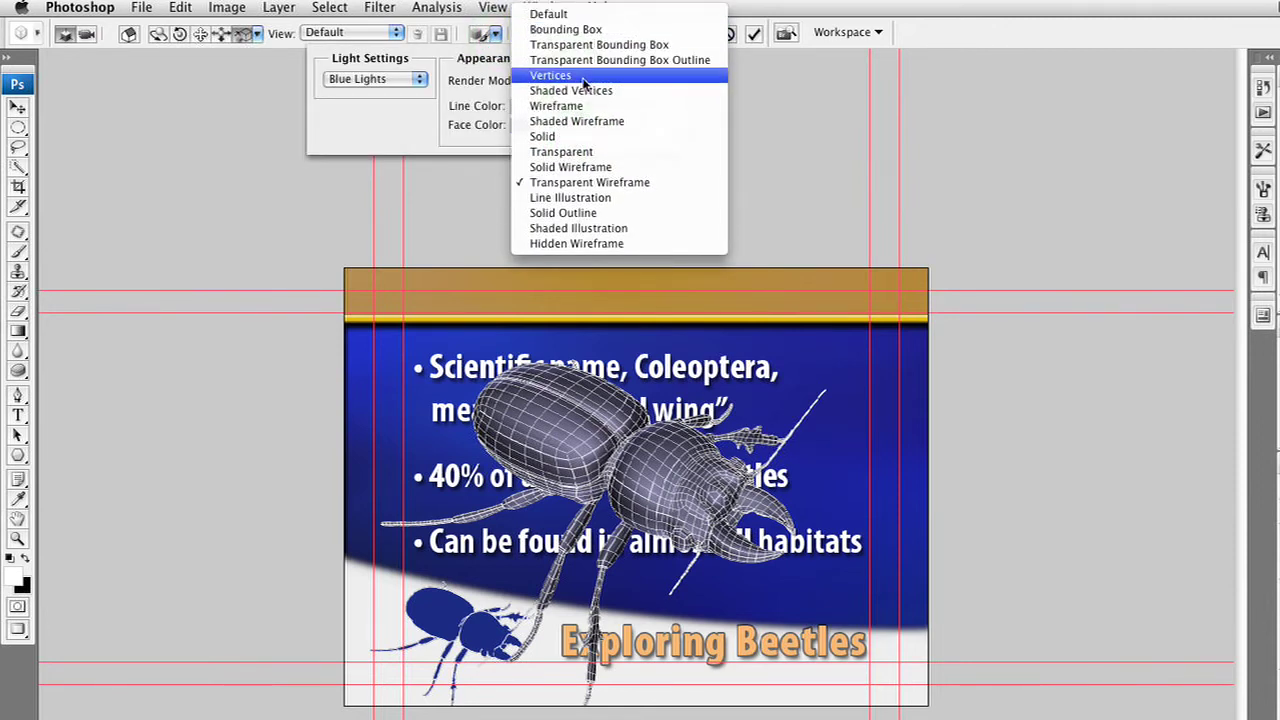
click(585, 121)
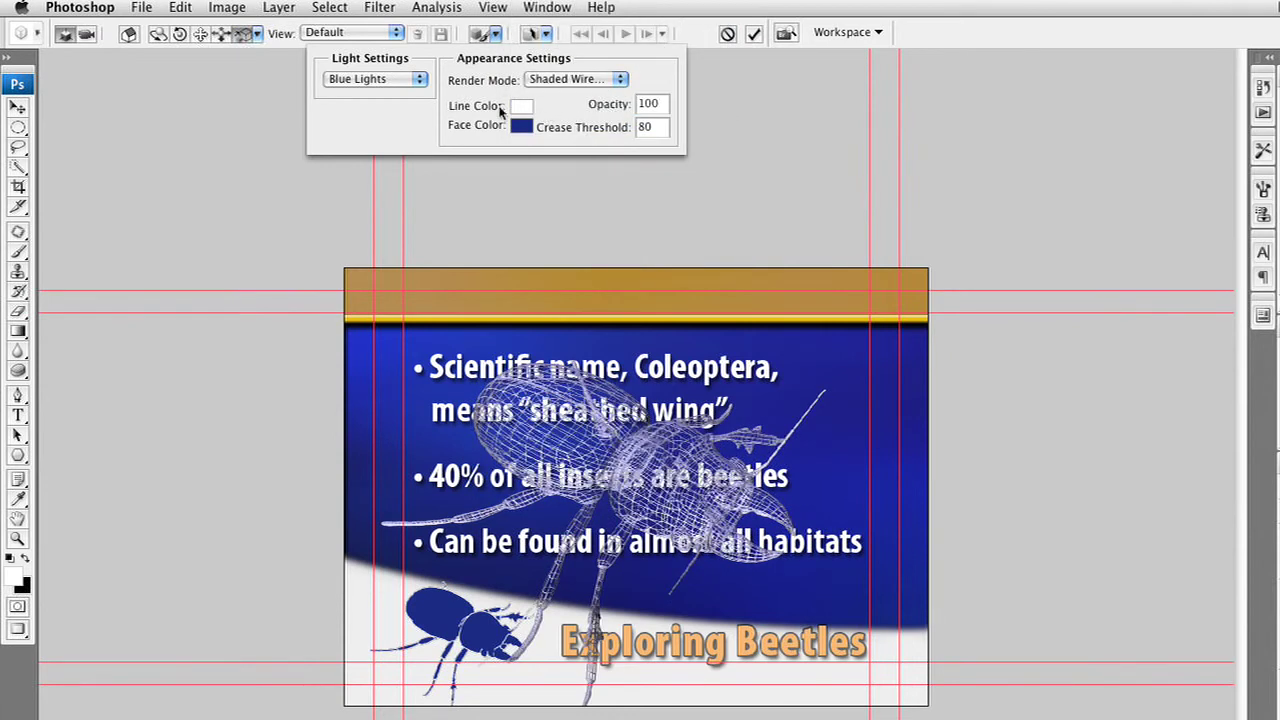
- Rotate and roll the large wireframe beetle until its head faces the slide's left edge, and apply the 3D transformation
click(156, 40)
drag(732, 470, 809, 404)
drag(729, 401, 824, 453)
drag(826, 399, 824, 357)
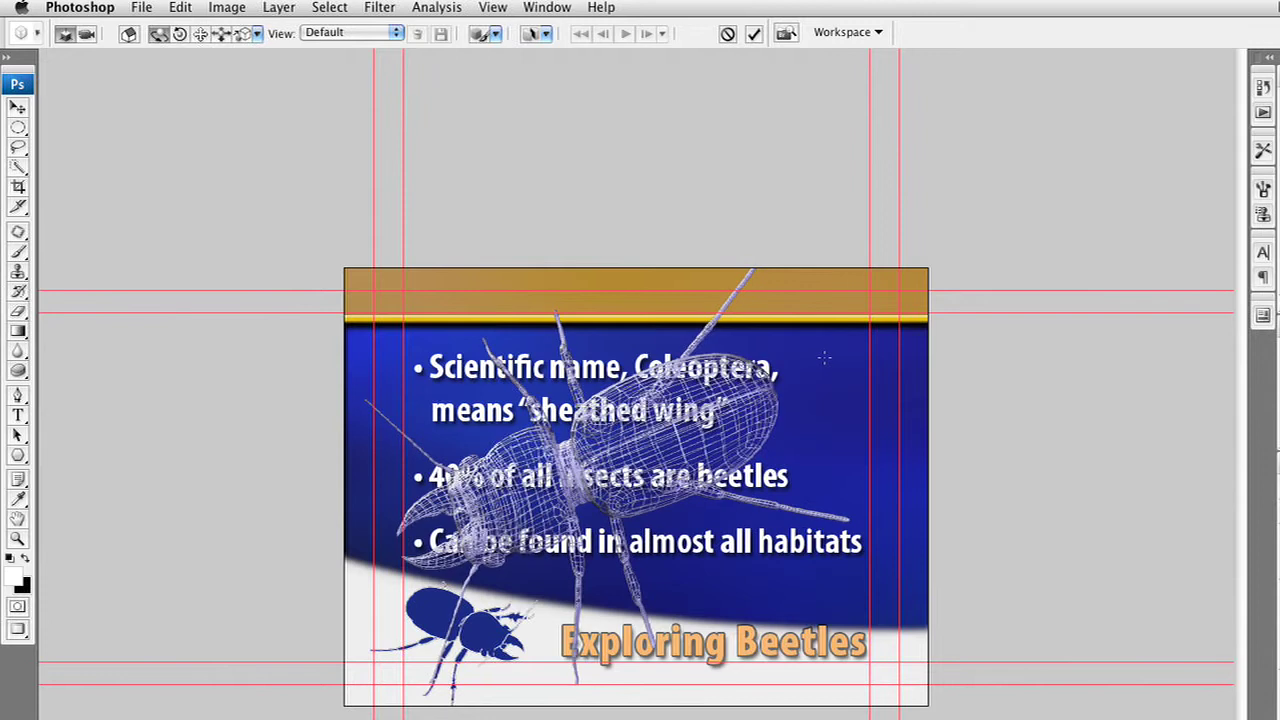
click(180, 34)
drag(846, 417, 848, 471)
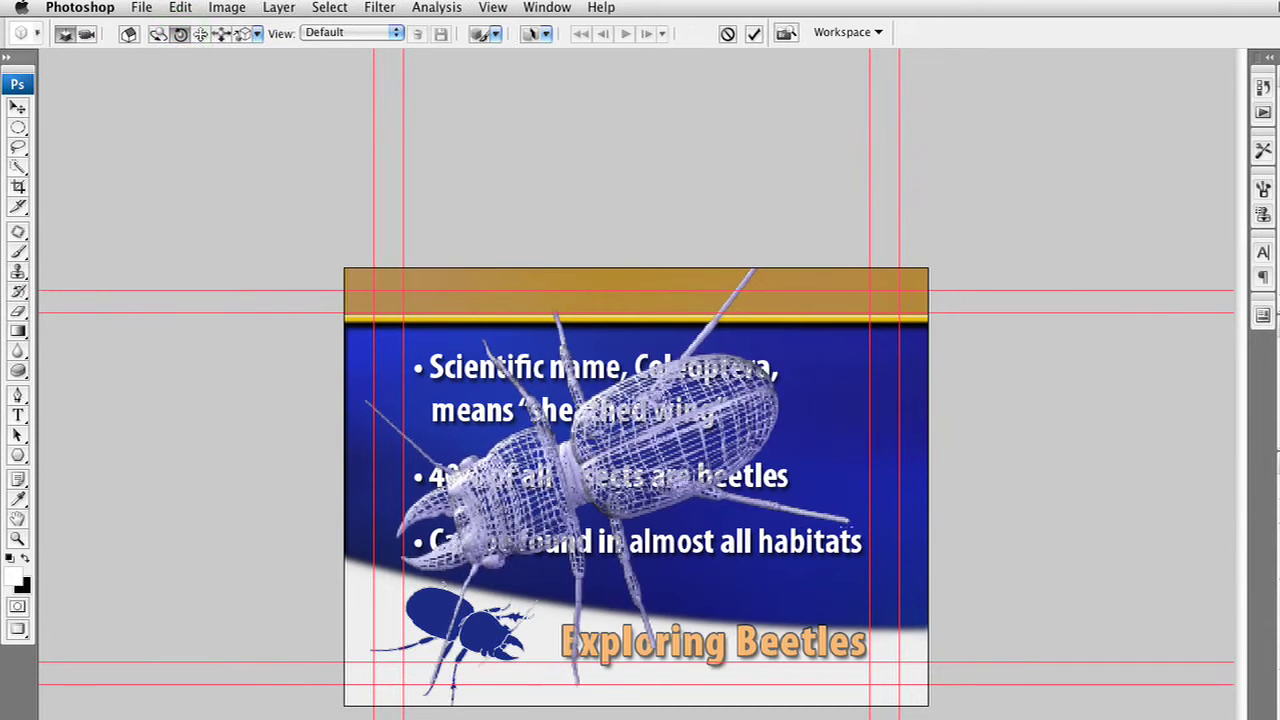
drag(735, 404, 728, 650)
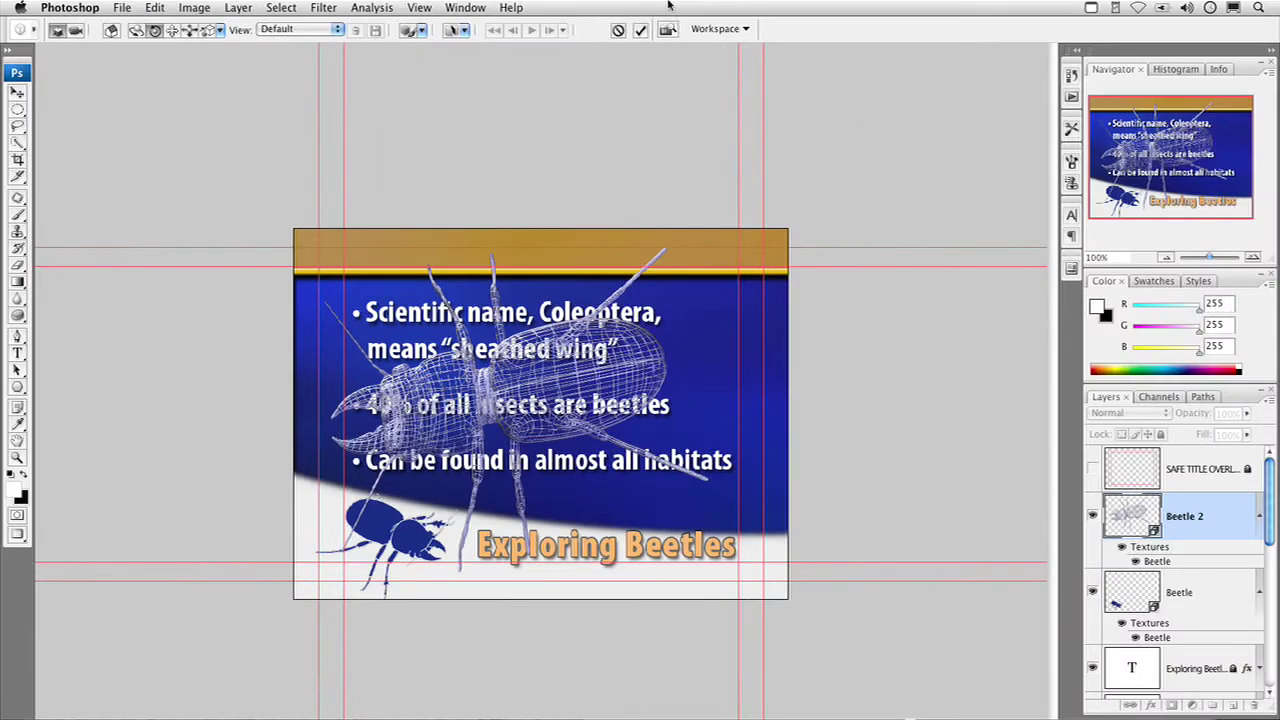
key(v)
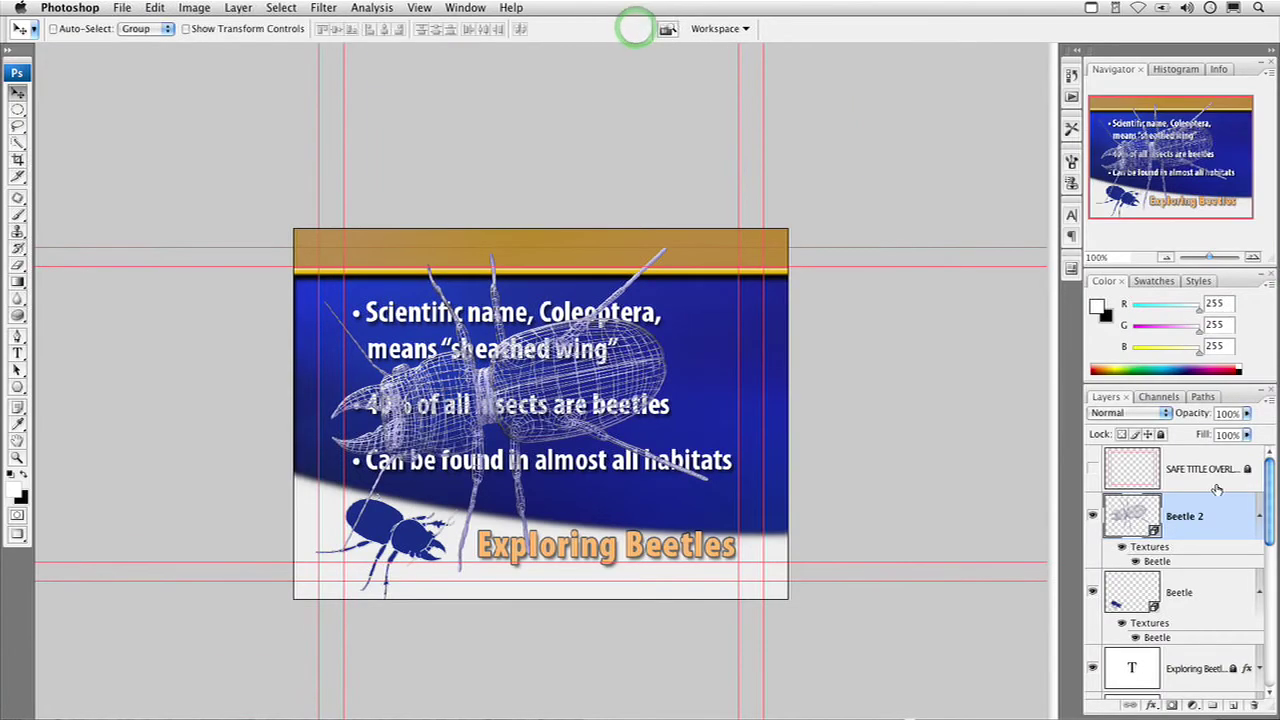
- Move the Beetle 2 layer down the stack to just below the fill layer with the curved black mask
key(super+bracketleft)
key(super+bracketleft)
key(super+bracketleft)
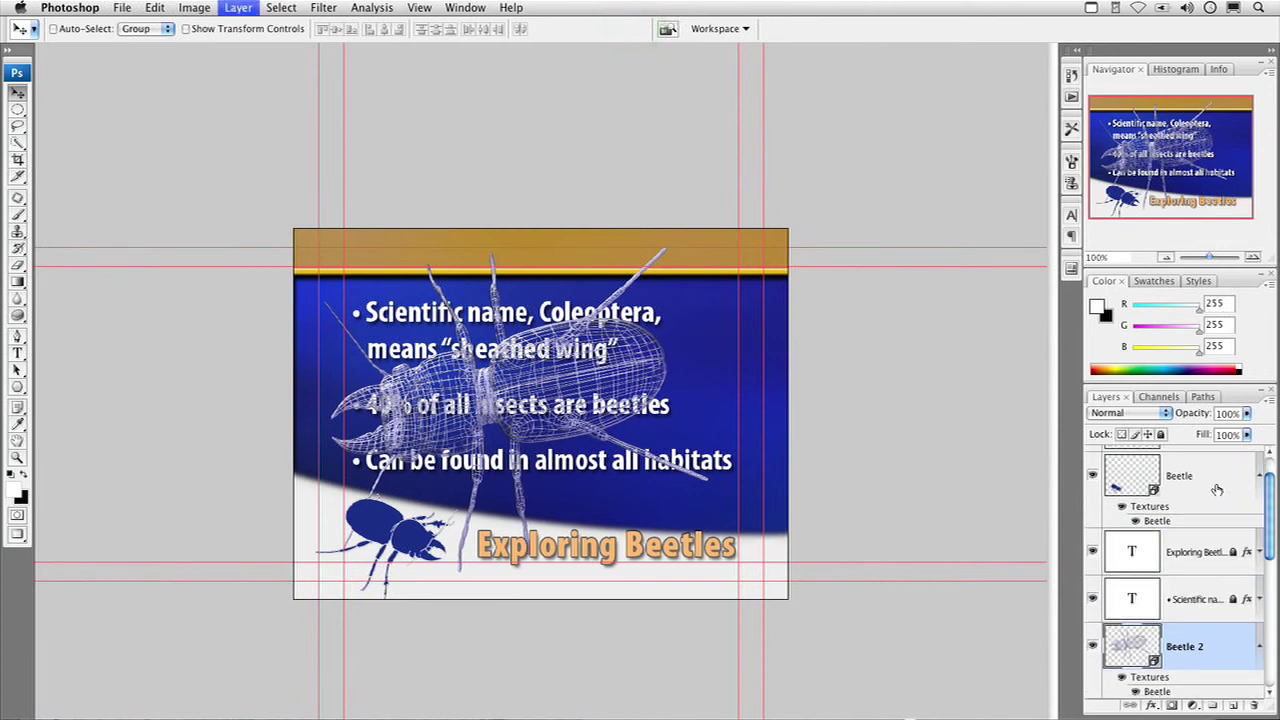
key(super+bracketleft)
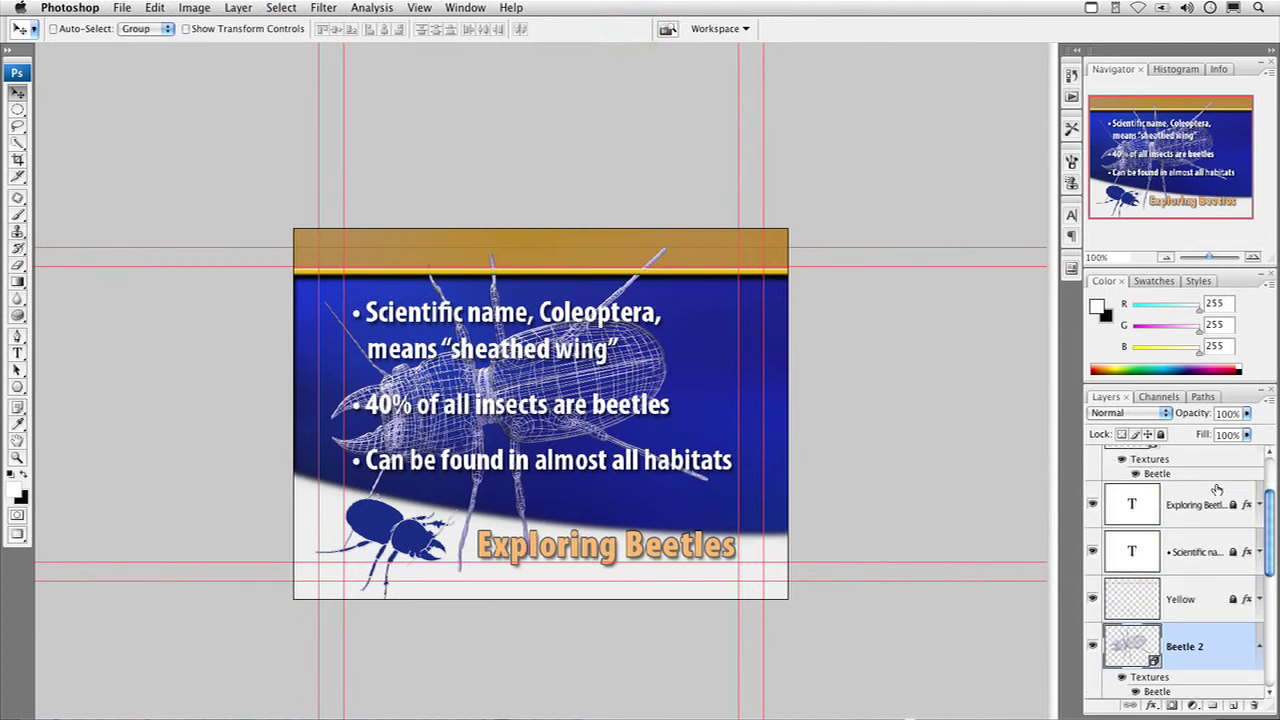
key(super+bracketleft)
key(super+bracketleft)
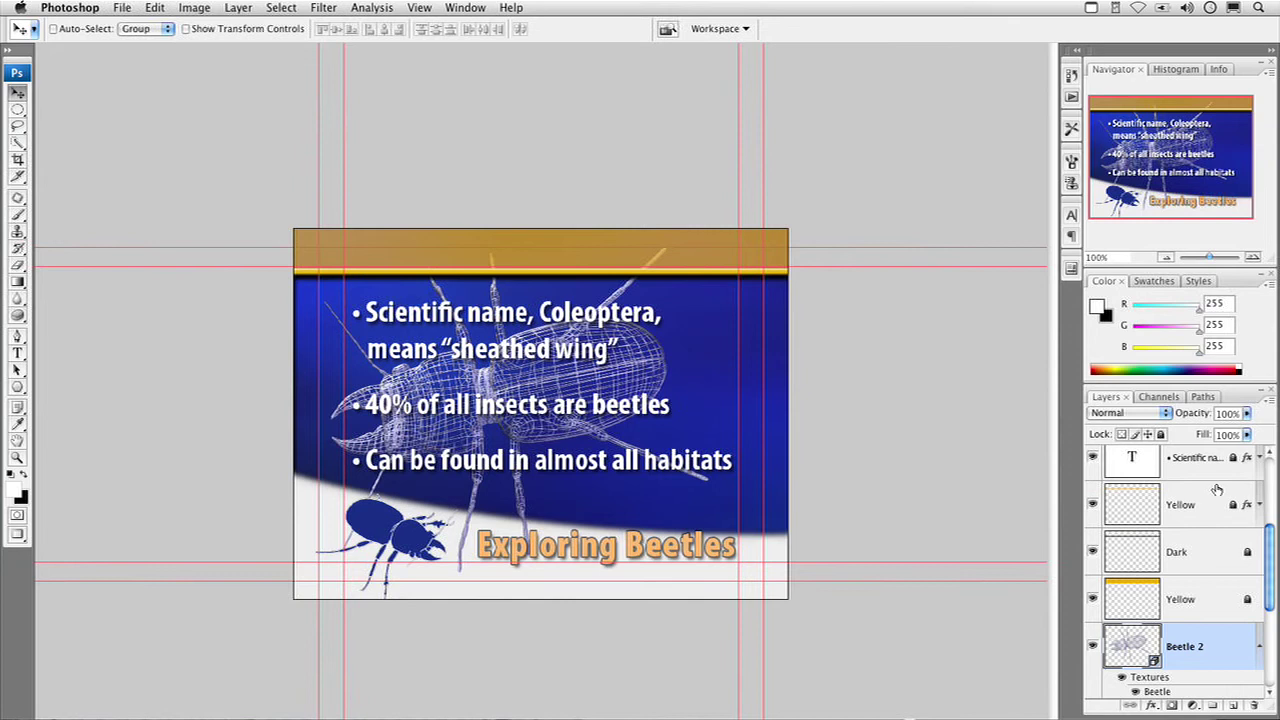
scroll(1205, 572, down, 4)
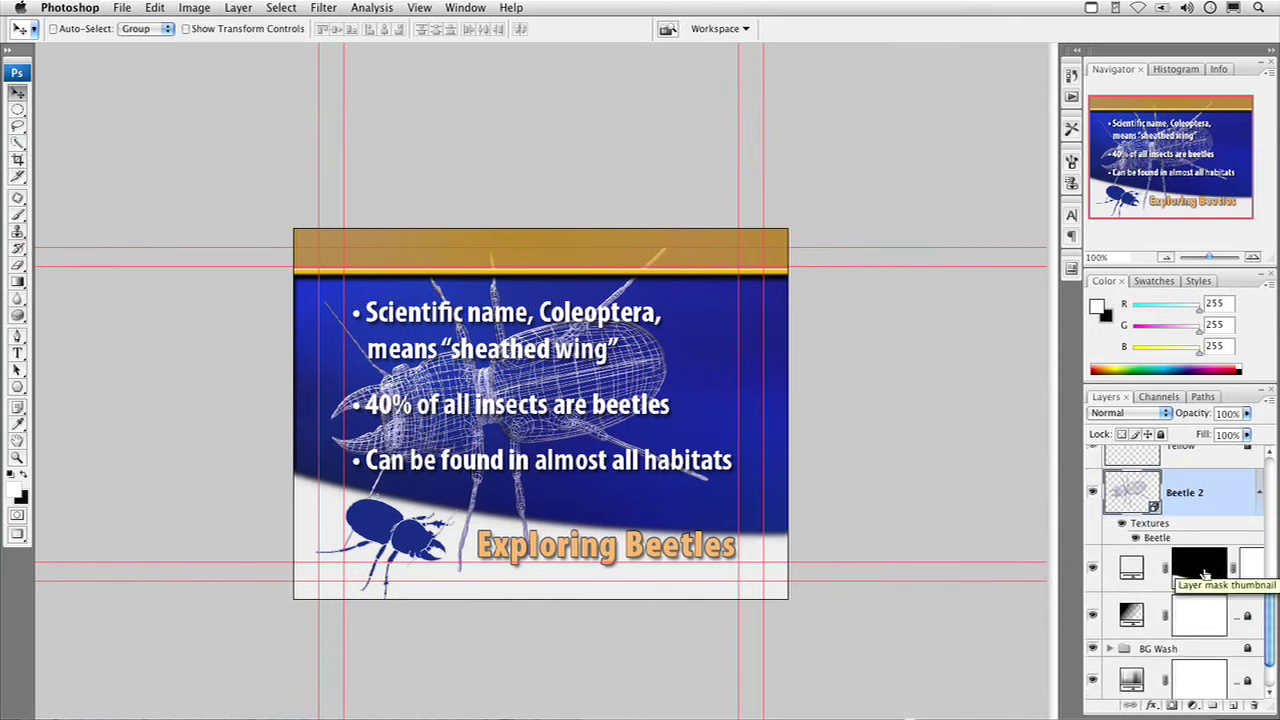
key(super+bracketleft)
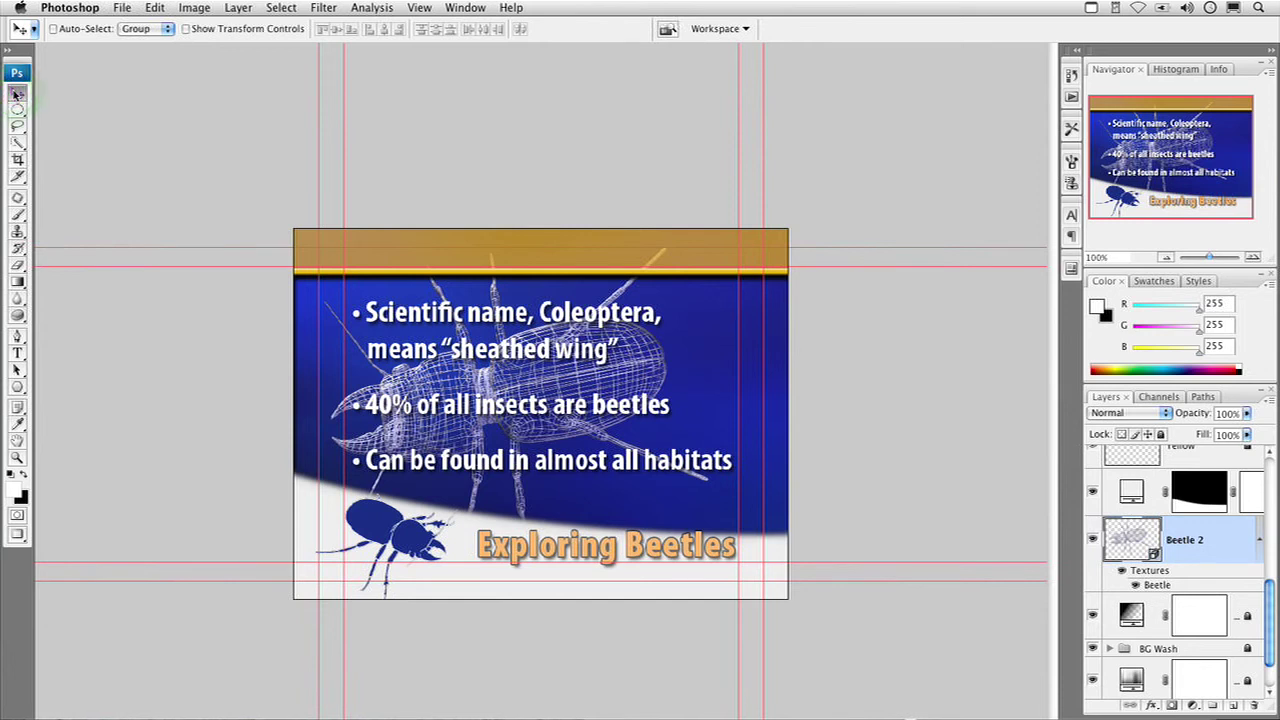
- Set Beetle 2's blend mode to Color Burn and shift the beetle slightly to the right on the slide
key(shift+alt+m)
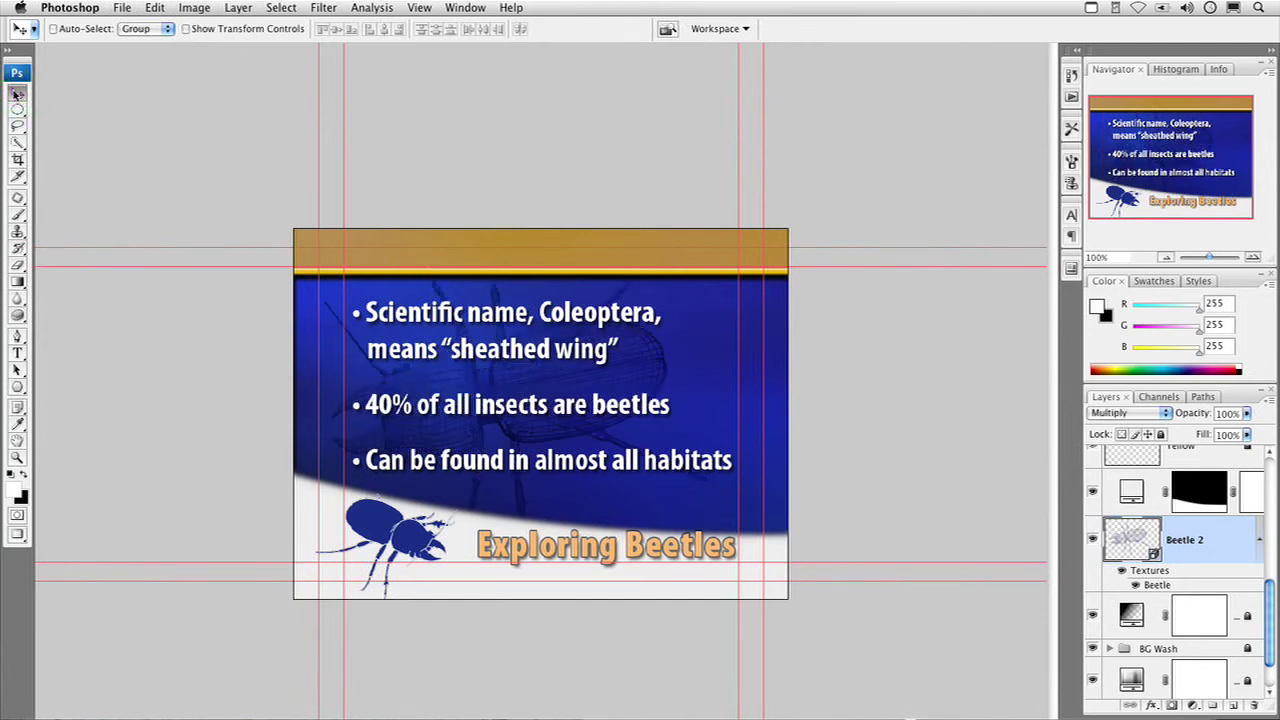
key(shift+alt+b)
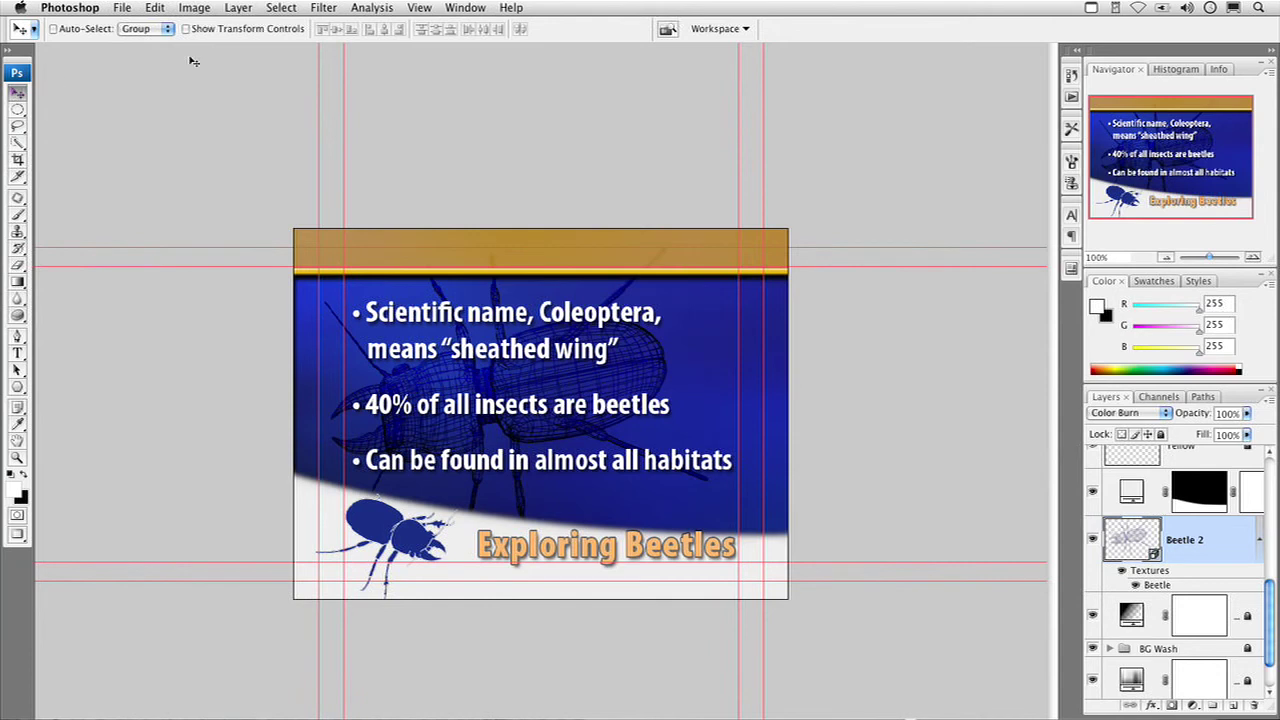
drag(616, 368, 657, 363)
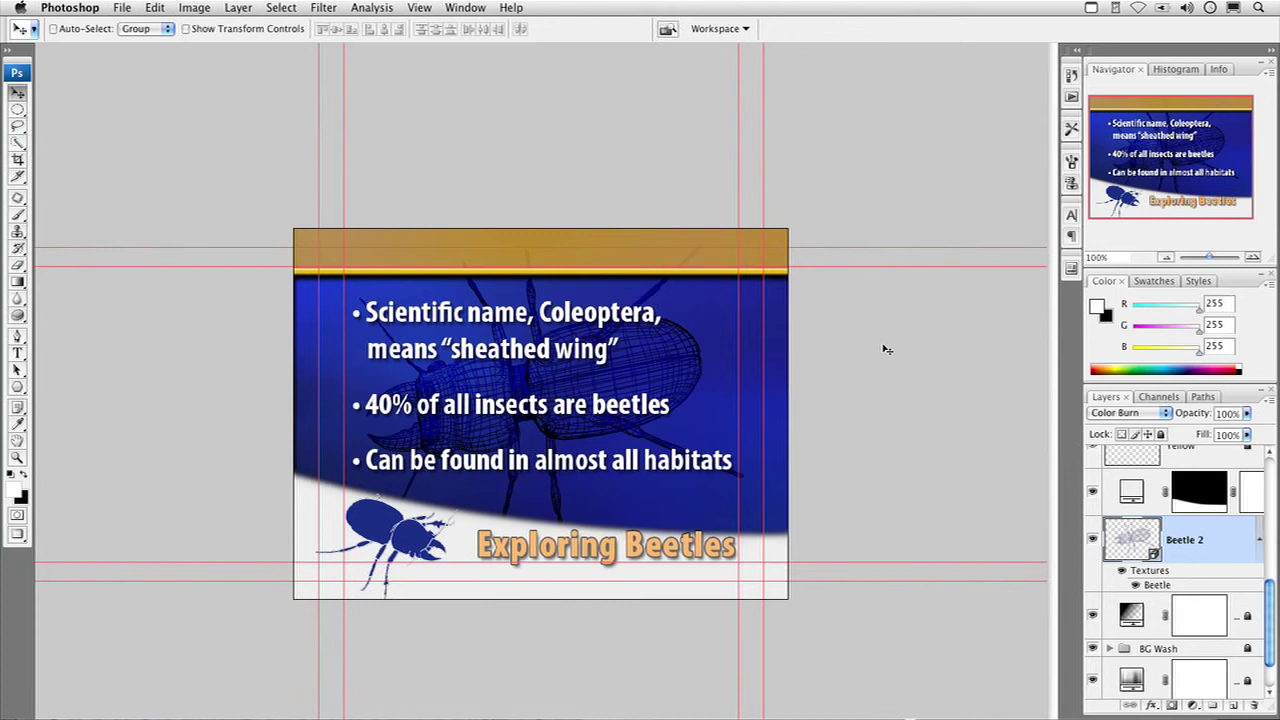
- View the slide at 200% in full screen mode on a black background
key(super+equal)
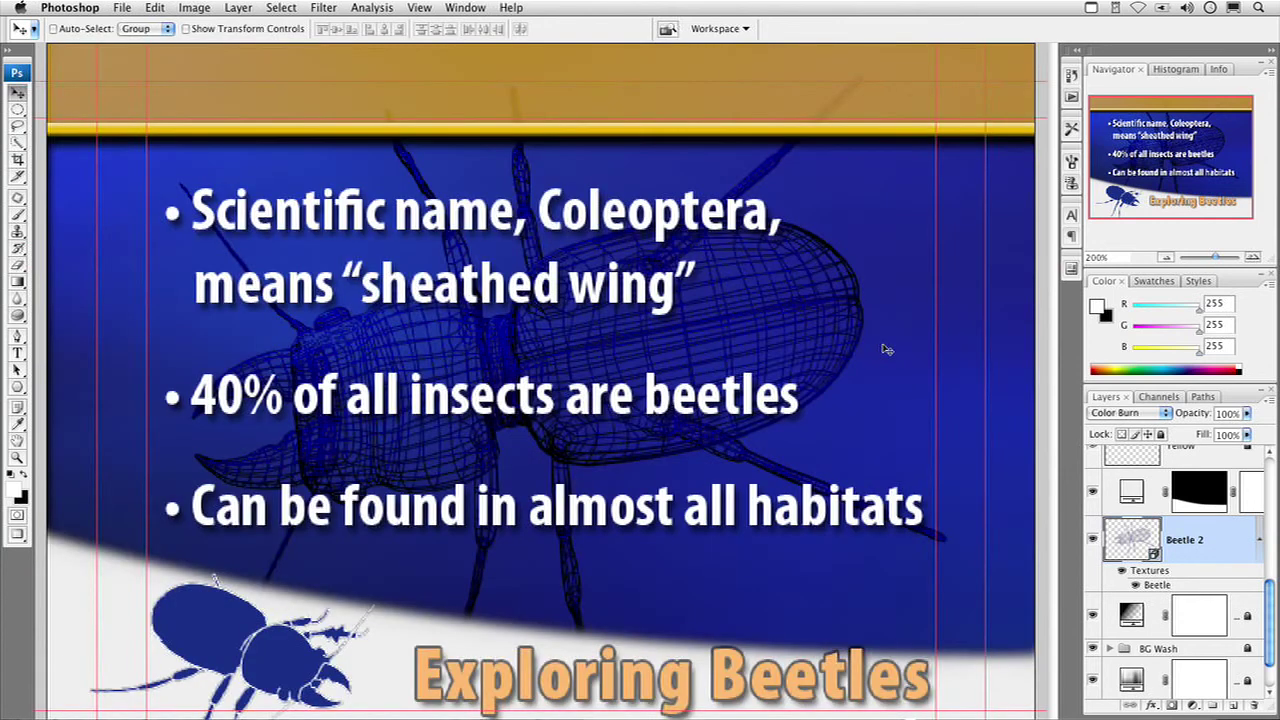
key(f)
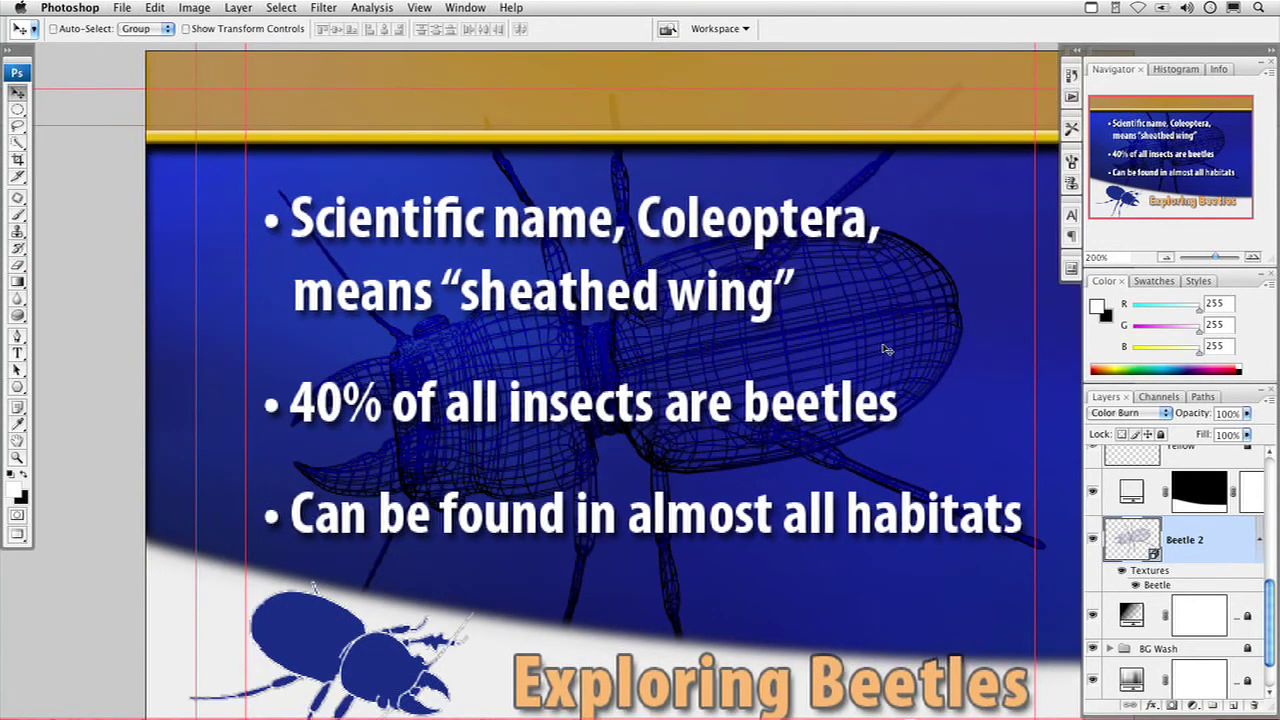
key(f)
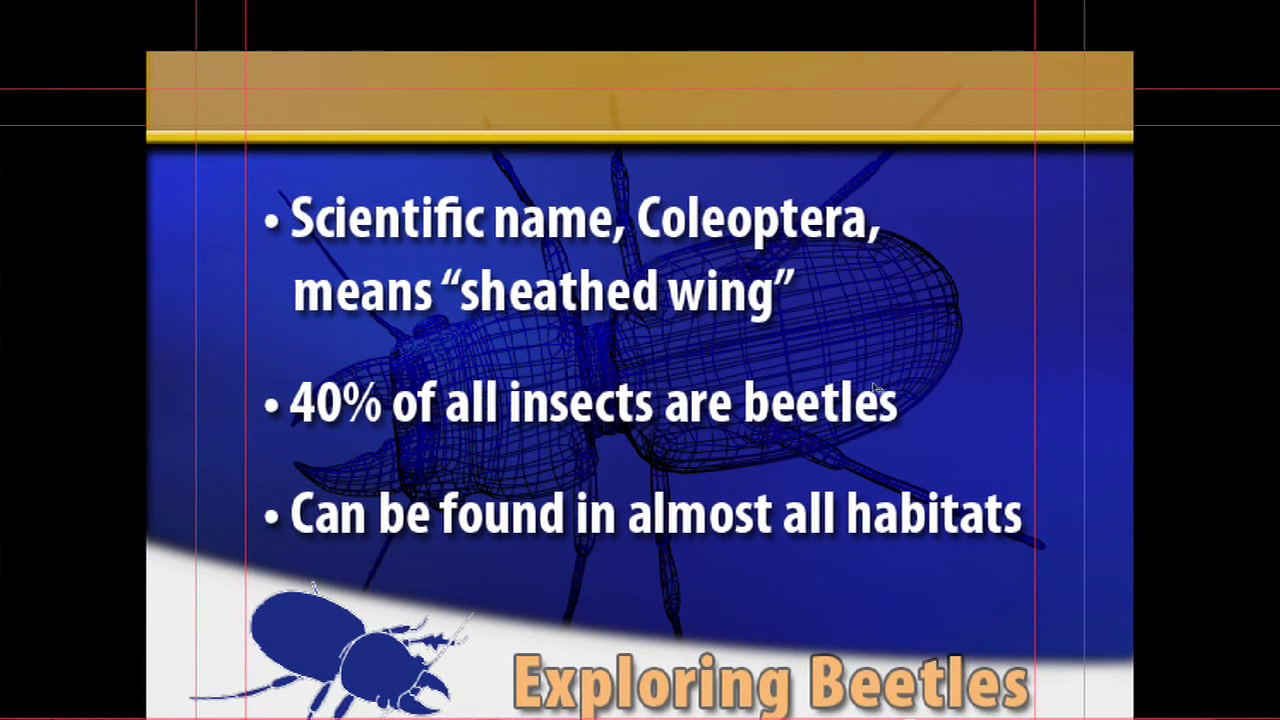
scroll(833, 487, down, 2)
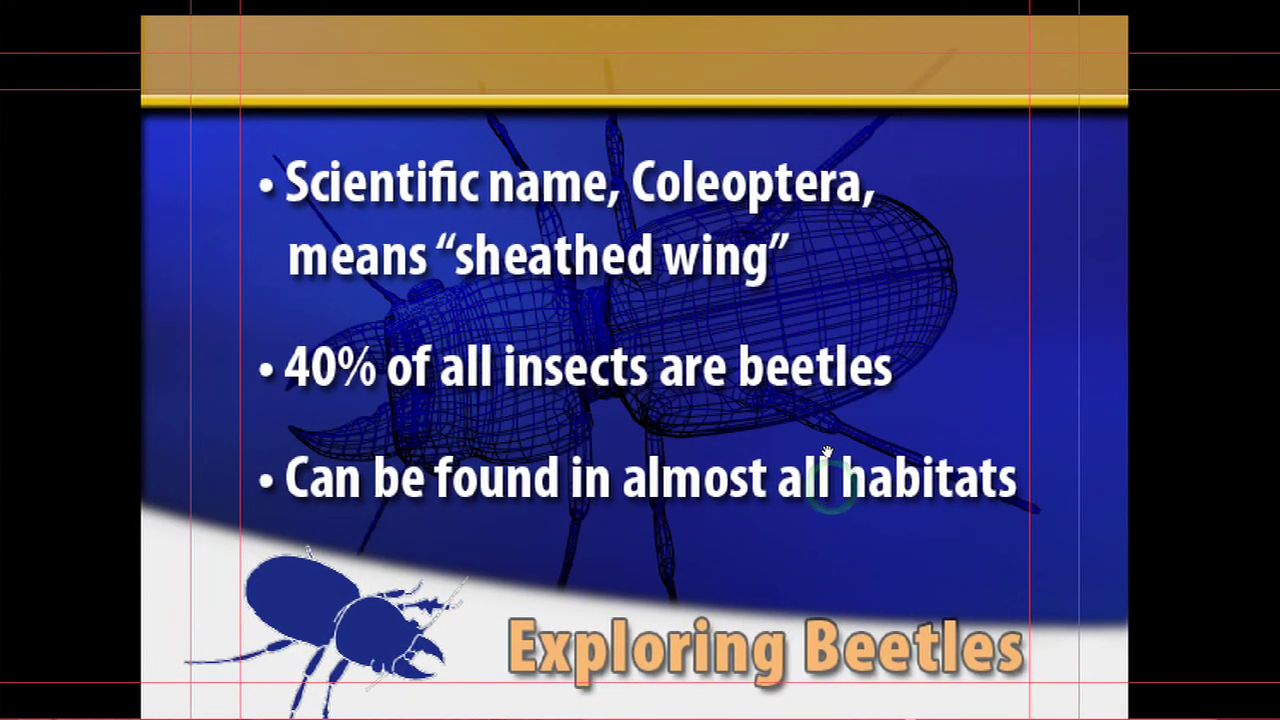